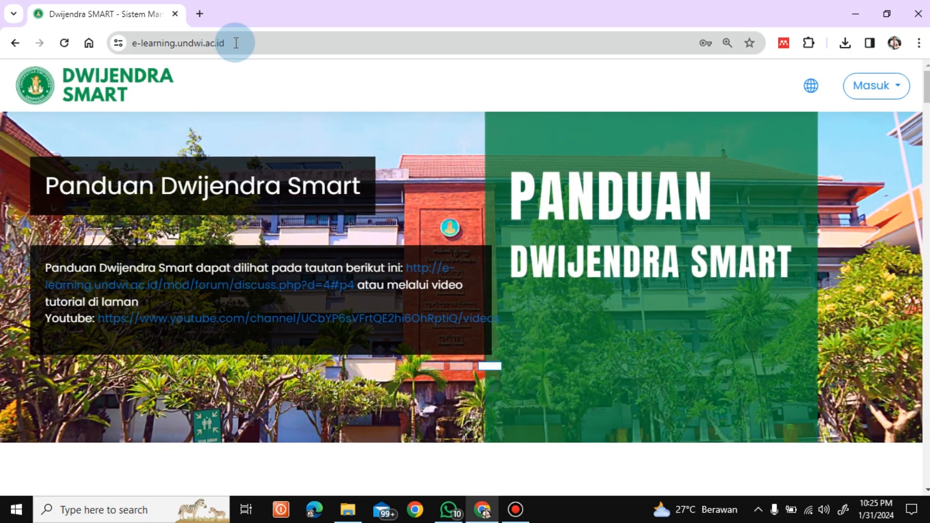
Open the Dwijendra SMART sign-in form and replace the filled-in username with the lecturer's account number.
left_click(236, 42)
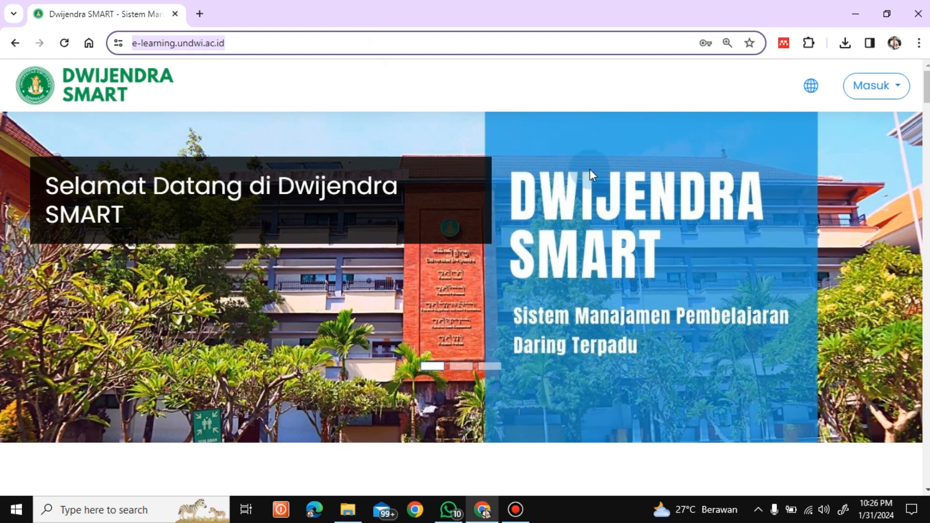
left_click(866, 100)
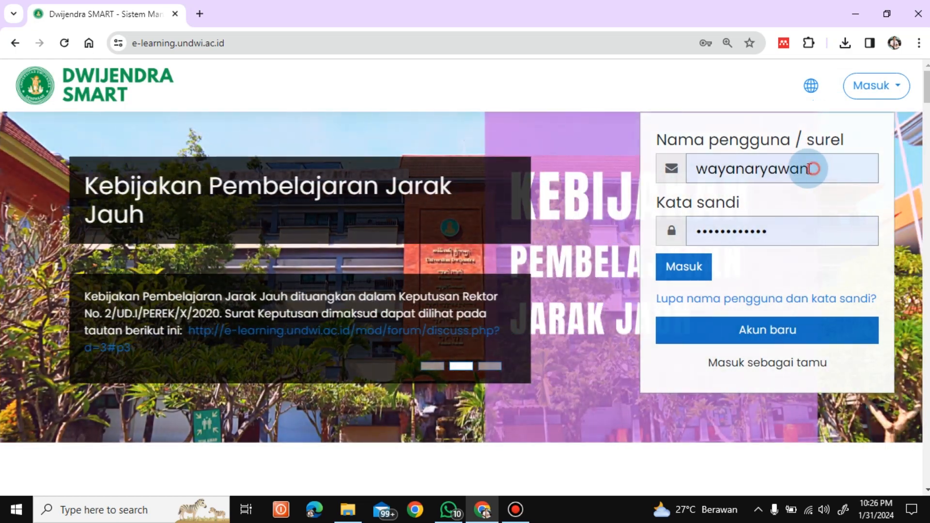
left_click_drag(809, 169, 687, 179)
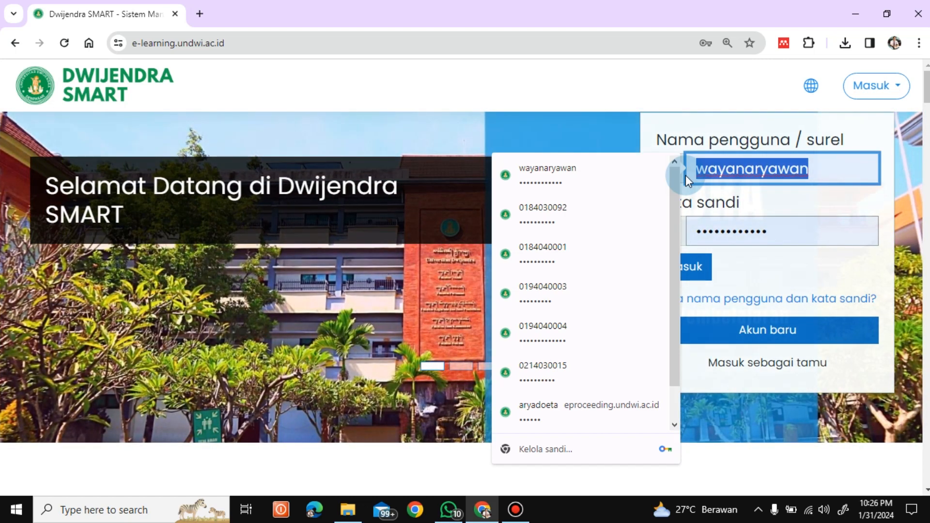
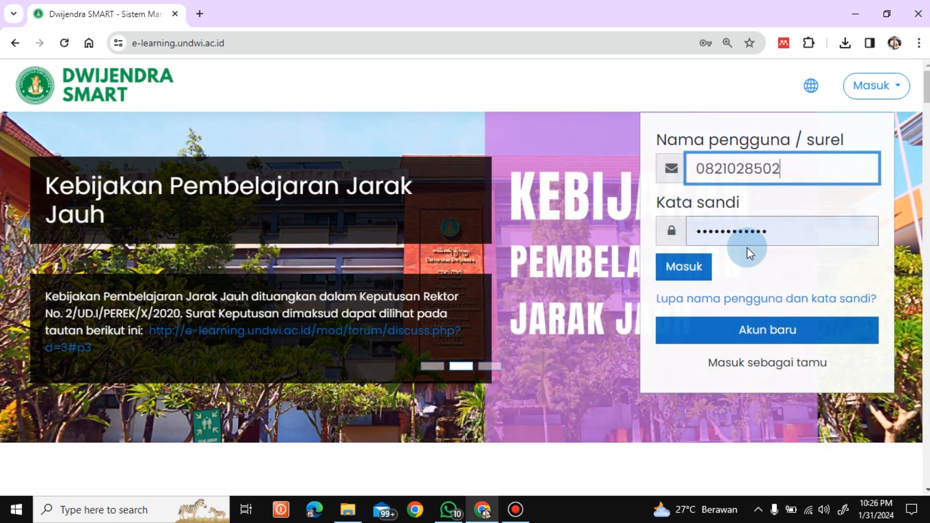
Replace the stored password with the account password and sign in to the e-learning site.
left_click_drag(778, 228, 663, 235)
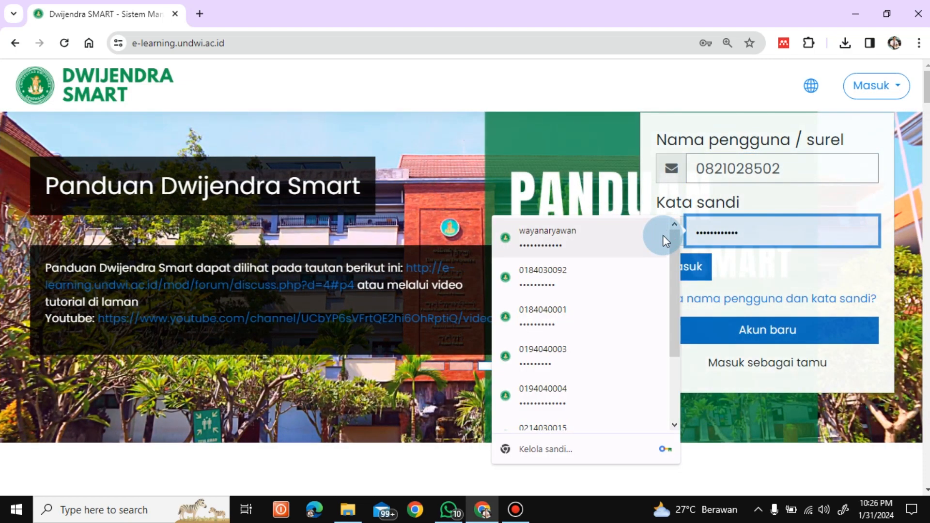
type("••••")
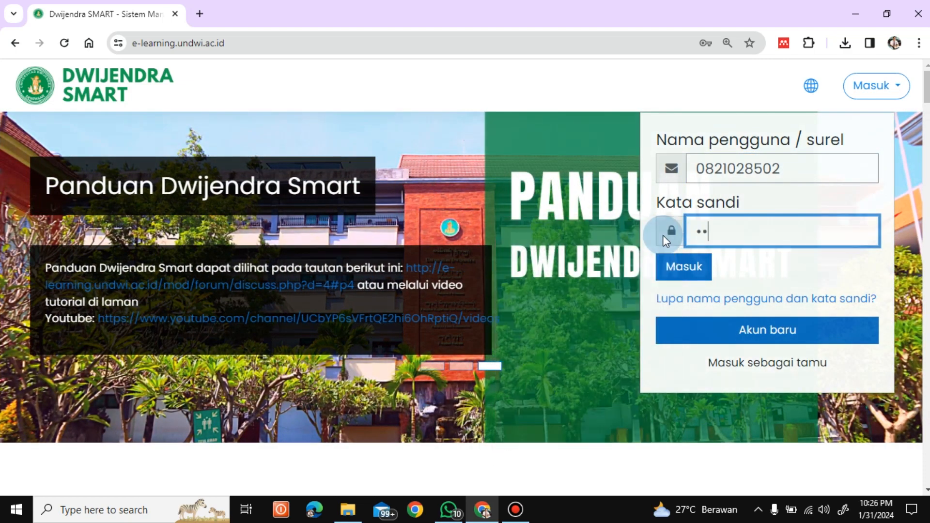
type("•••••")
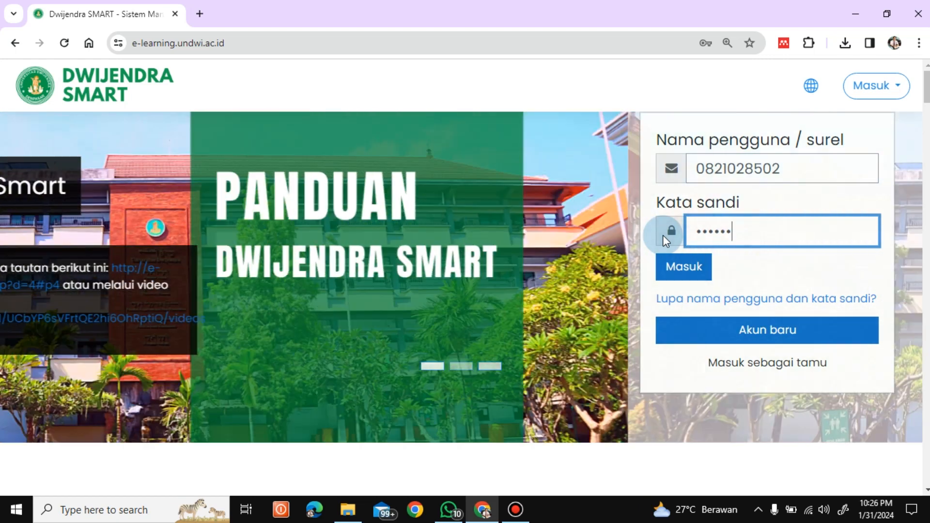
type("•••")
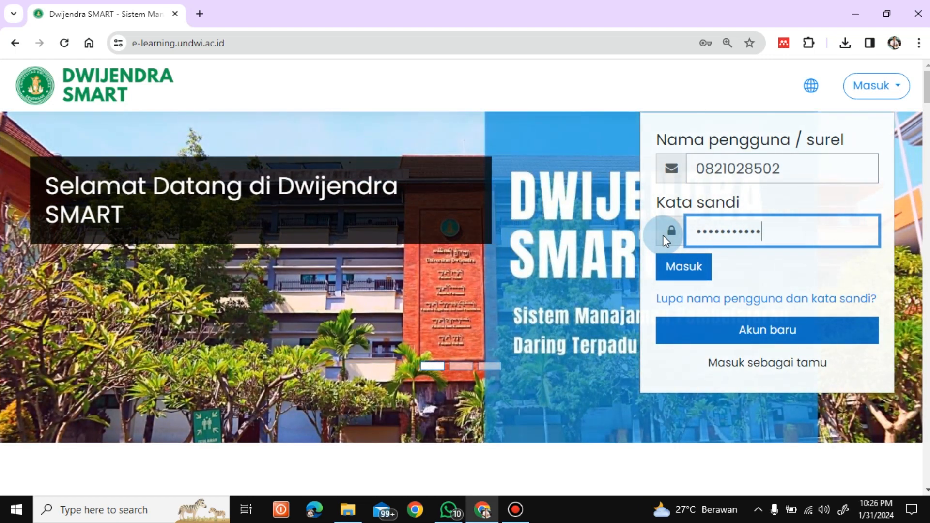
left_click(695, 273)
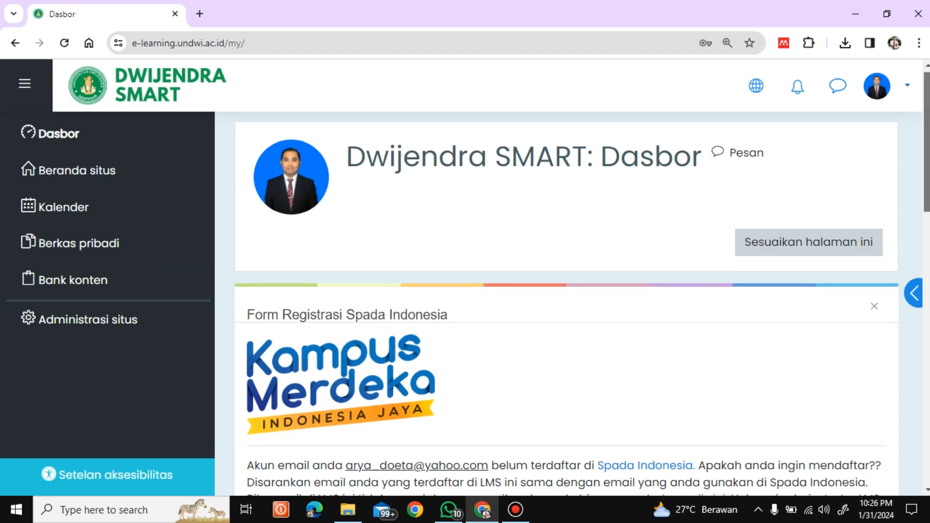
Set the registration role in the Spada Indonesia form to Dosen.
scroll(567, 300, "down", 3)
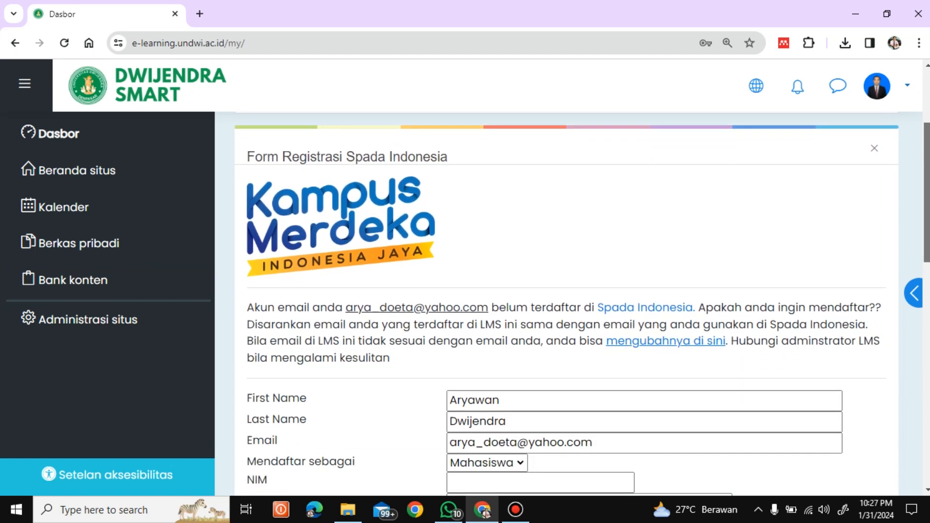
scroll(566, 300, "down", 1)
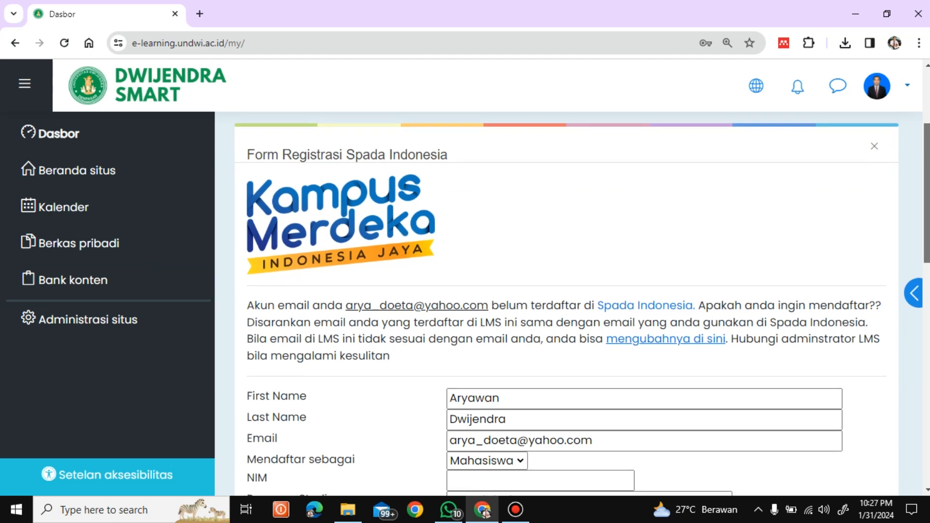
scroll(567, 300, "down", 1)
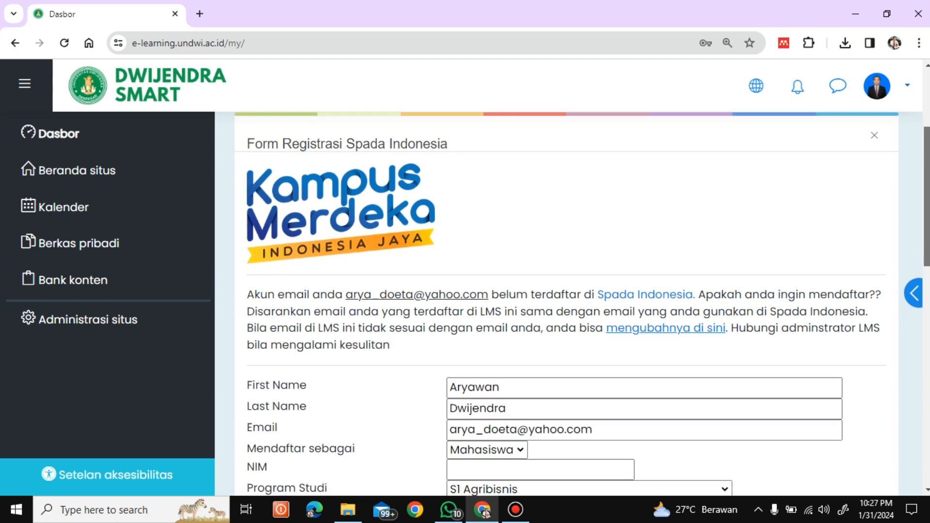
scroll(566, 300, "down", 1)
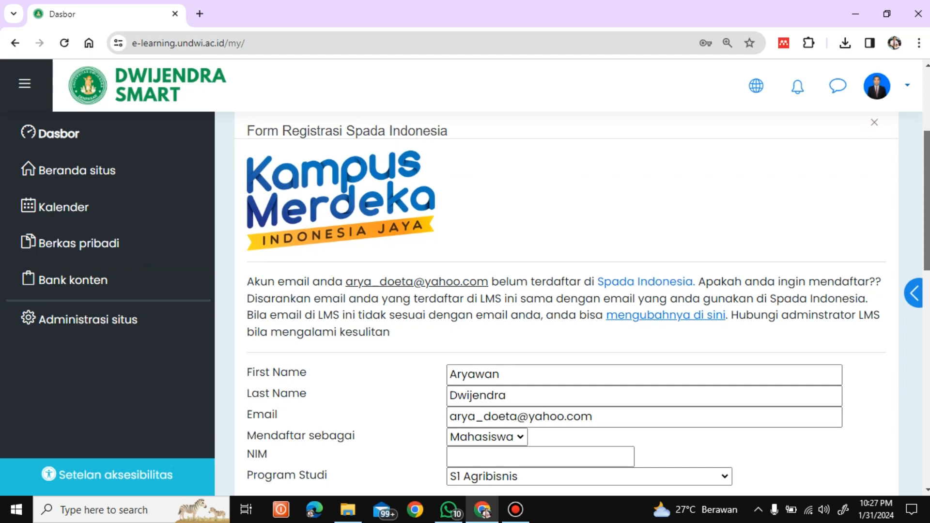
scroll(566, 300, "down", 3)
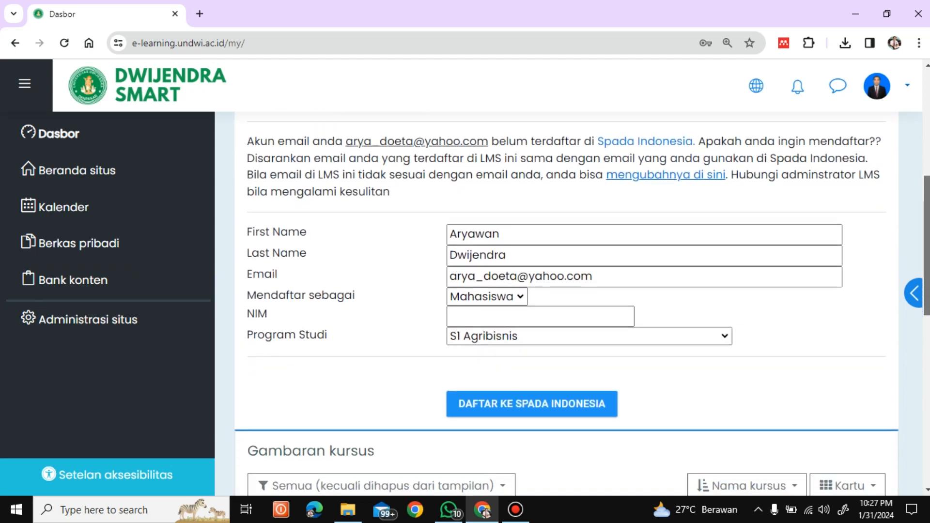
left_click(519, 289)
left_click(495, 323)
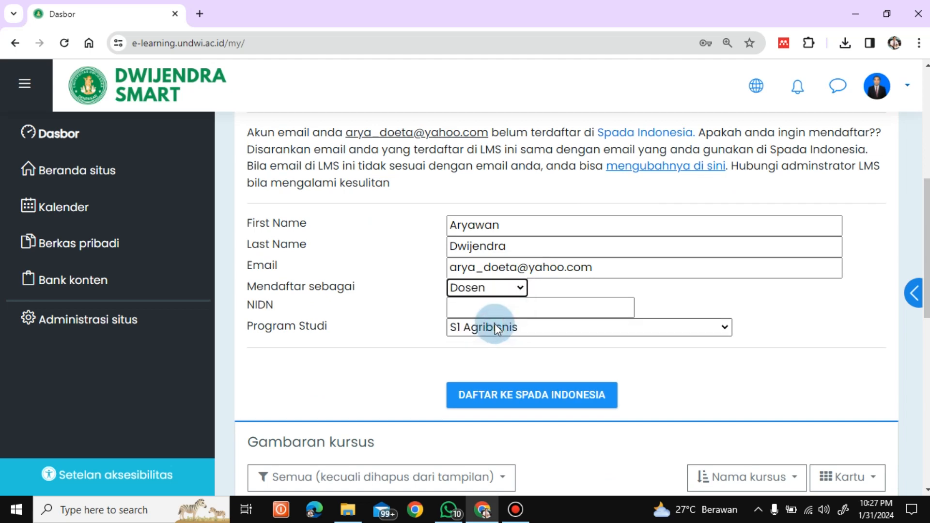
Enter the lecturer's NIDN and choose S1 Pendidikan Bahasa Indonesia Dan Daerah as the study program.
left_click(525, 305)
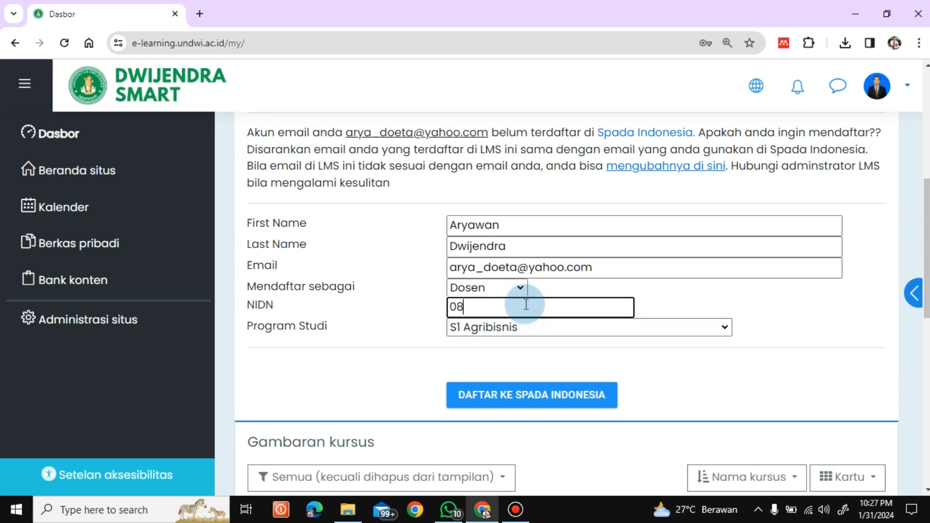
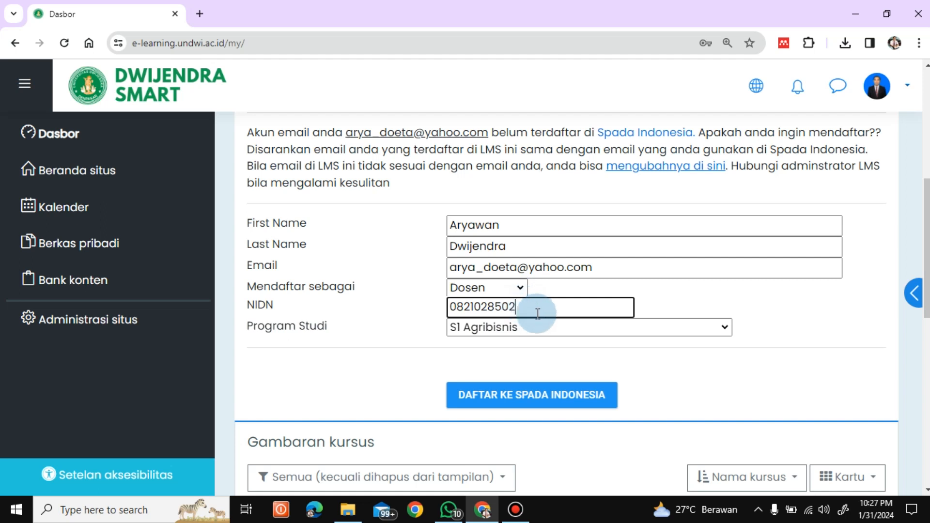
left_click(603, 329)
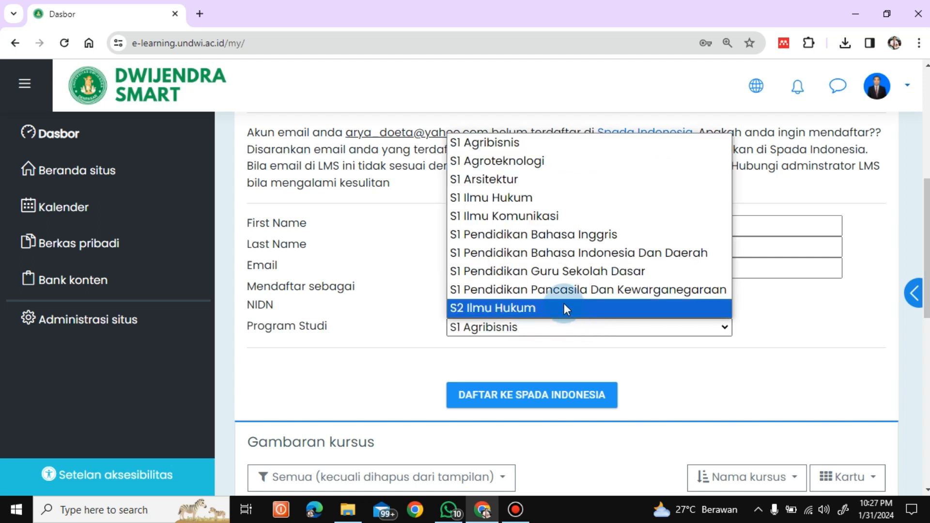
left_click(568, 253)
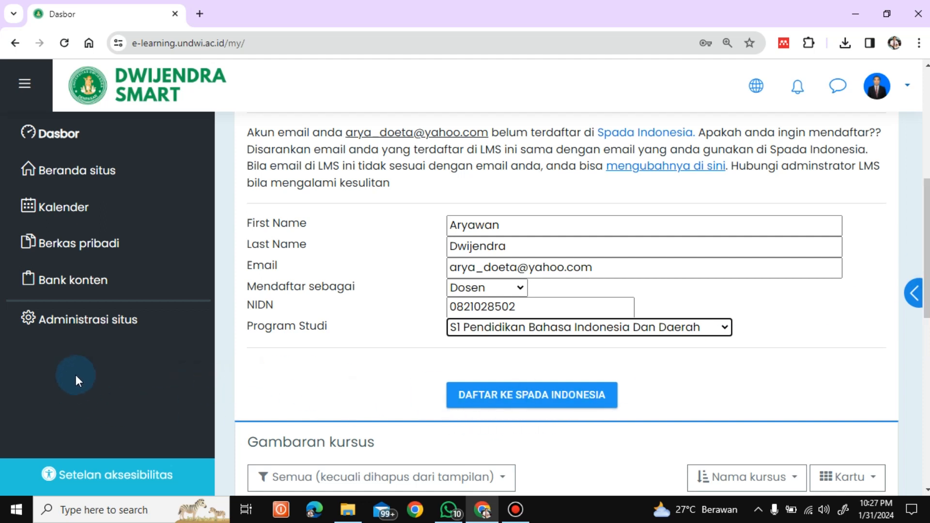
Open the form for adding a new course from the course settings in the site administration.
left_click(76, 322)
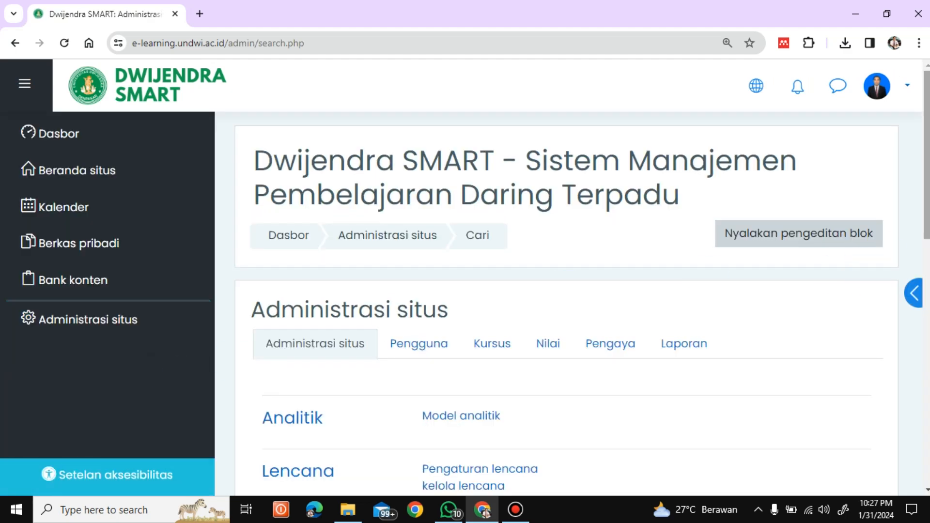
left_click_drag(927, 170, 928, 195)
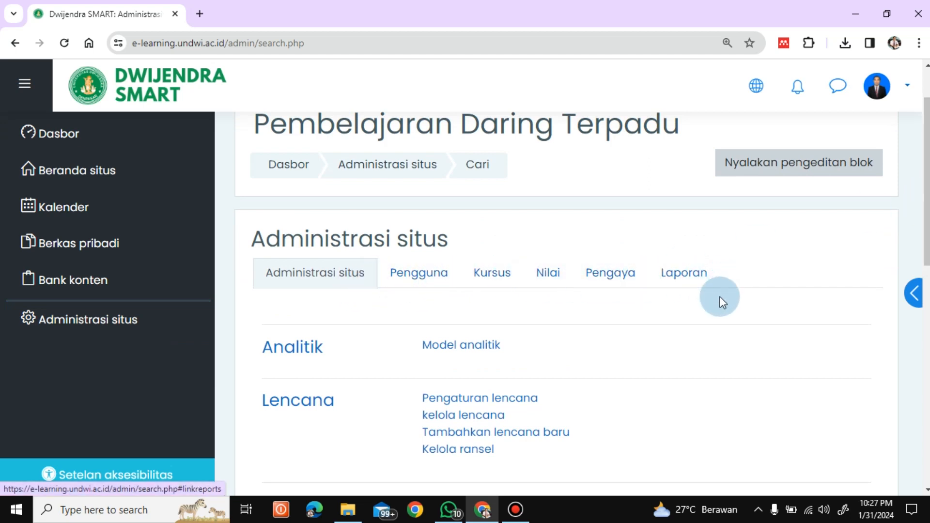
left_click(489, 280)
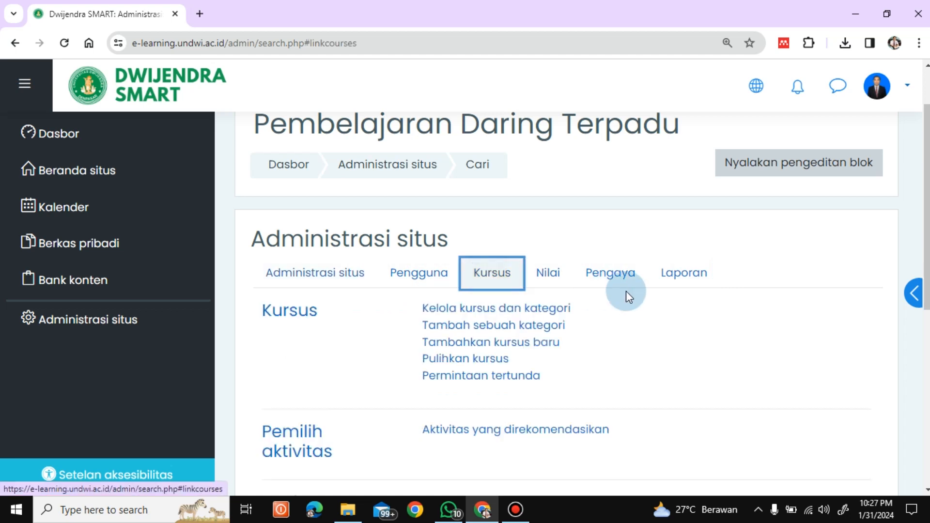
scroll(853, 251, "down", 2)
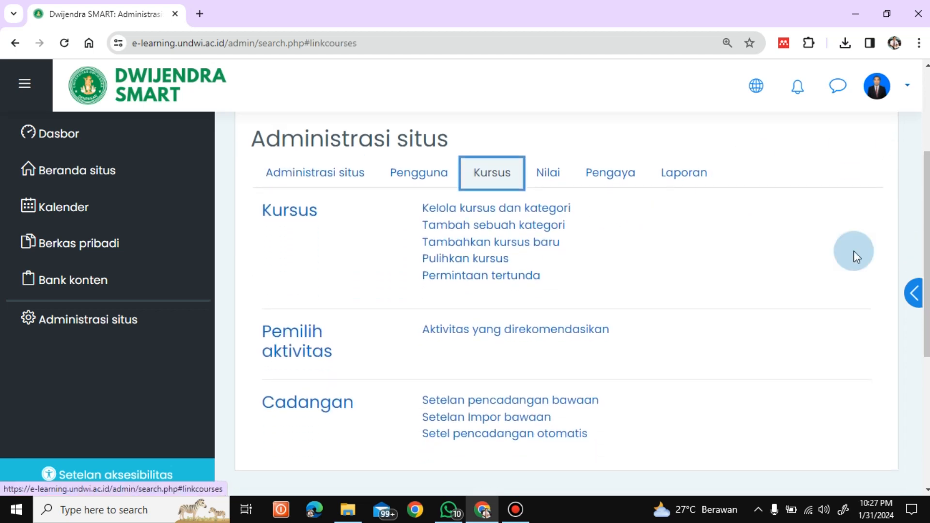
left_click(496, 247)
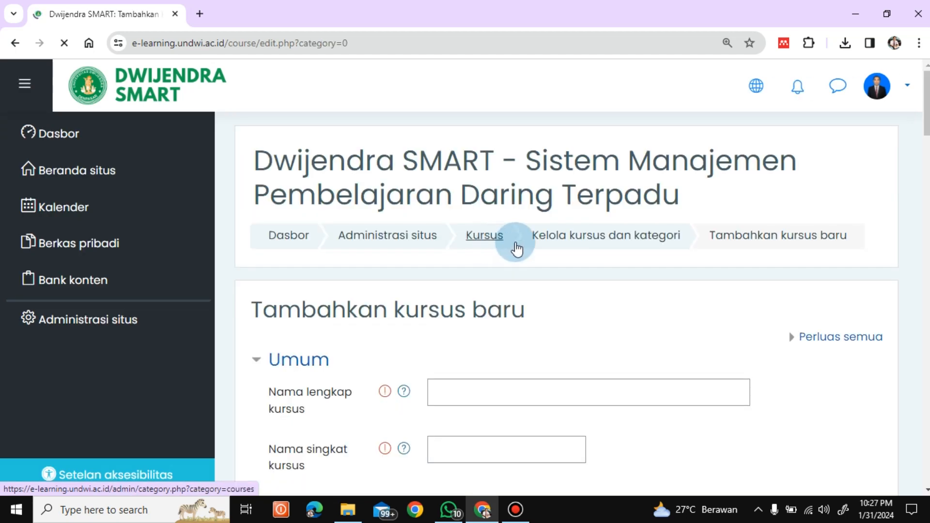
Set the new course's full name to Manajemen Pendidikan and its short name to MP2024.
scroll(516, 248, "down", 6)
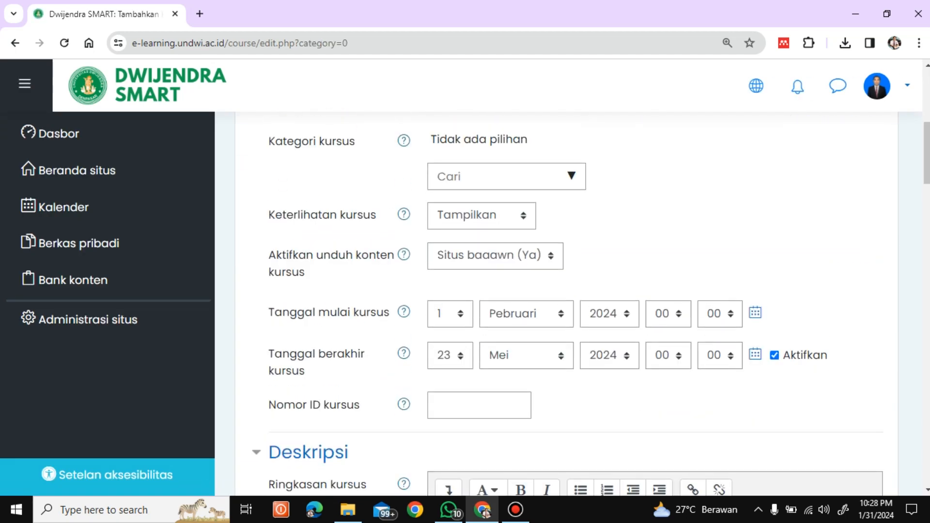
scroll(629, 232, "up", 6)
left_click(467, 244)
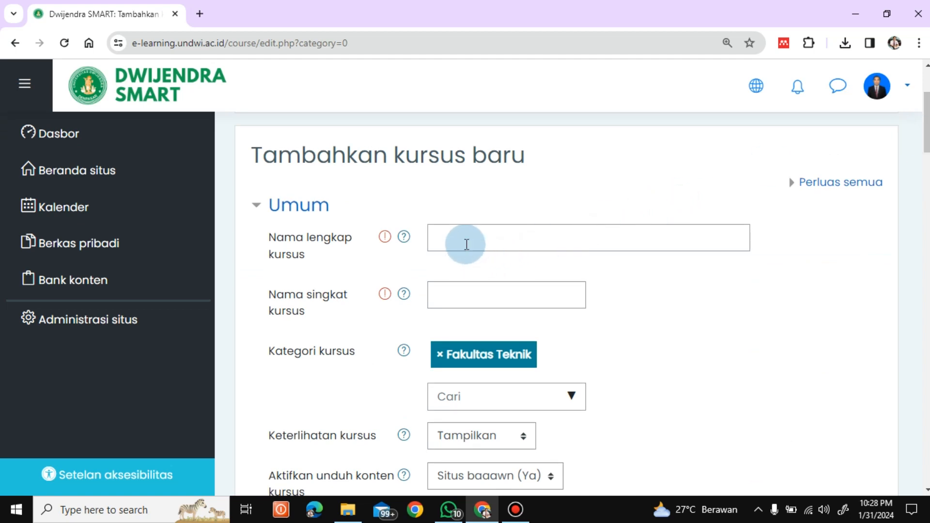
left_click(467, 242)
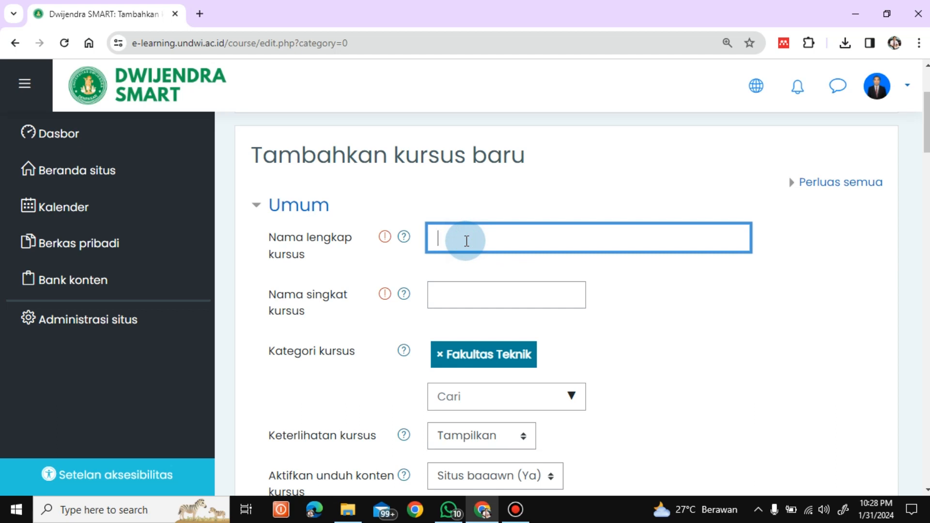
type("Manajemen Pendidi")
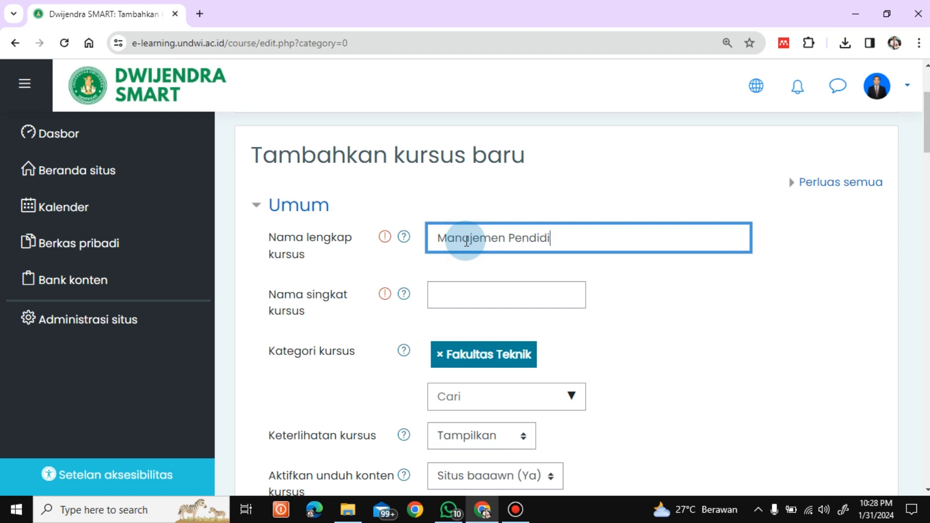
type("kan")
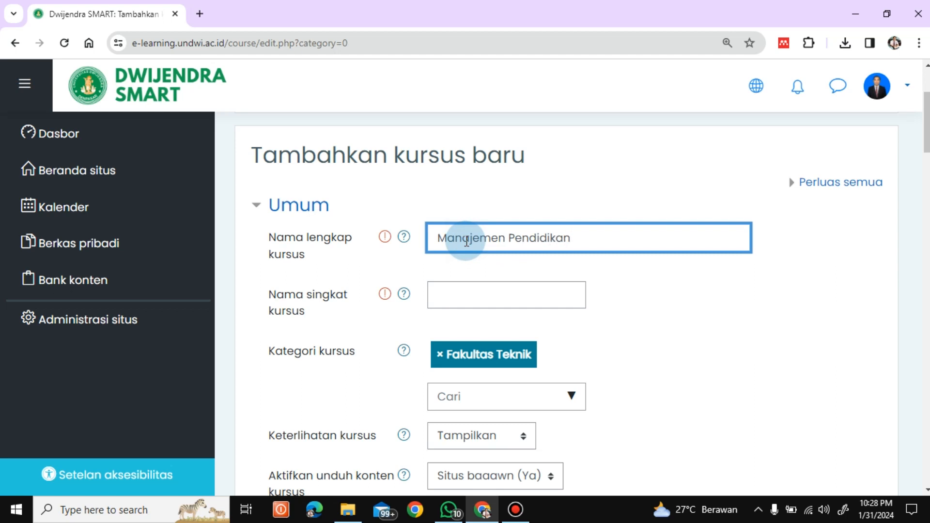
left_click(456, 304)
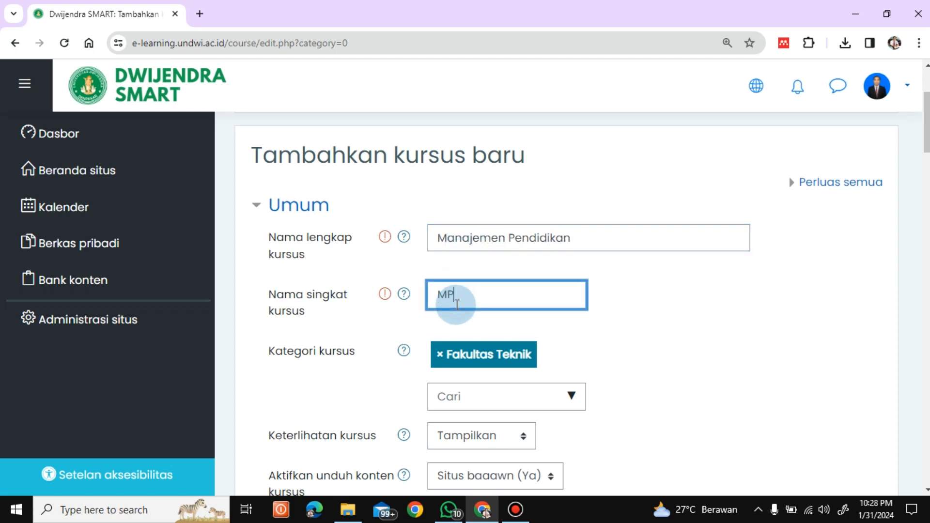
type("MP2024")
Replace the course category with Fakultas Keguruan dan Ilmu Pendidikan / Program Studi Pendidikan Bahasa Indonesia dan Daerah / Genap 2023/2024.
left_click_drag(926, 130, 926, 147)
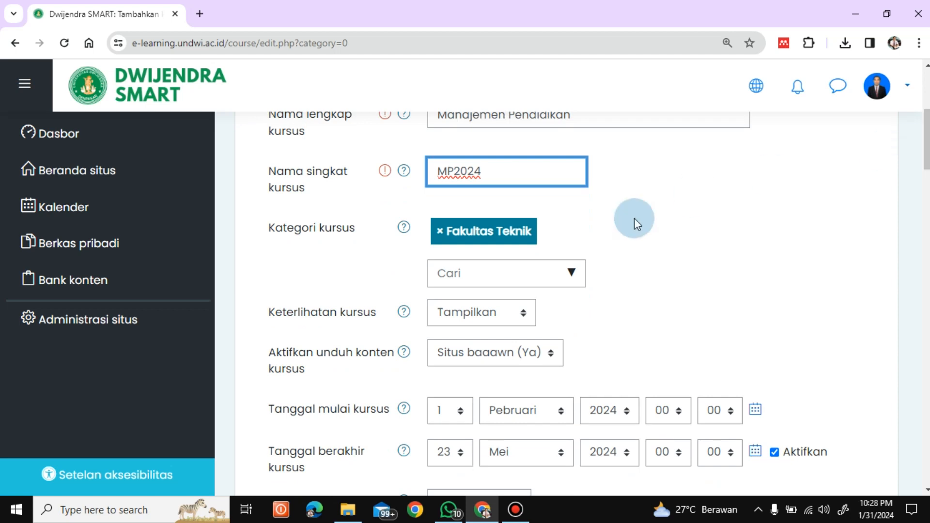
left_click(440, 237)
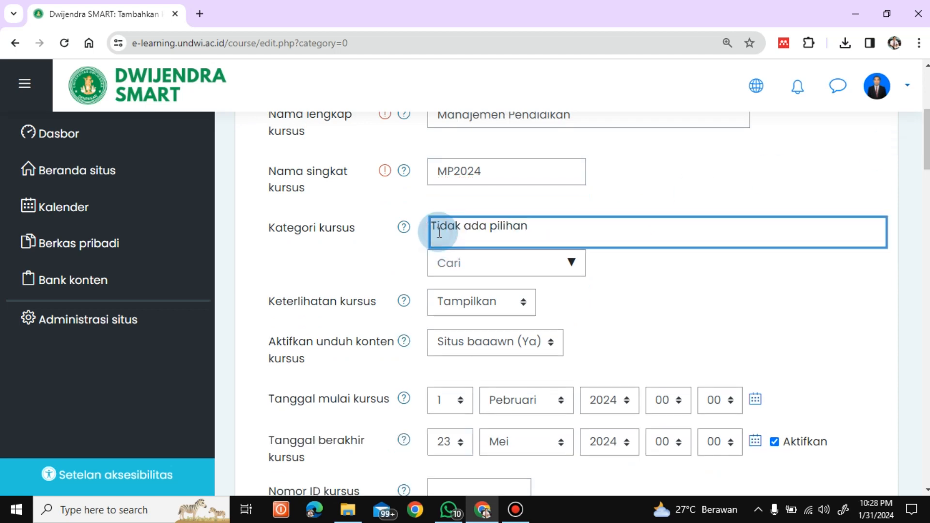
left_click(572, 262)
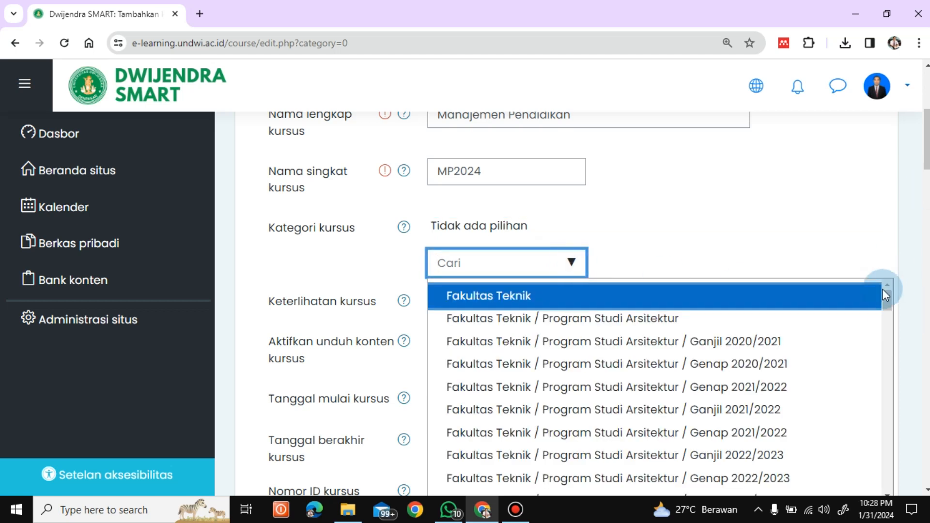
left_click_drag(886, 301, 891, 458)
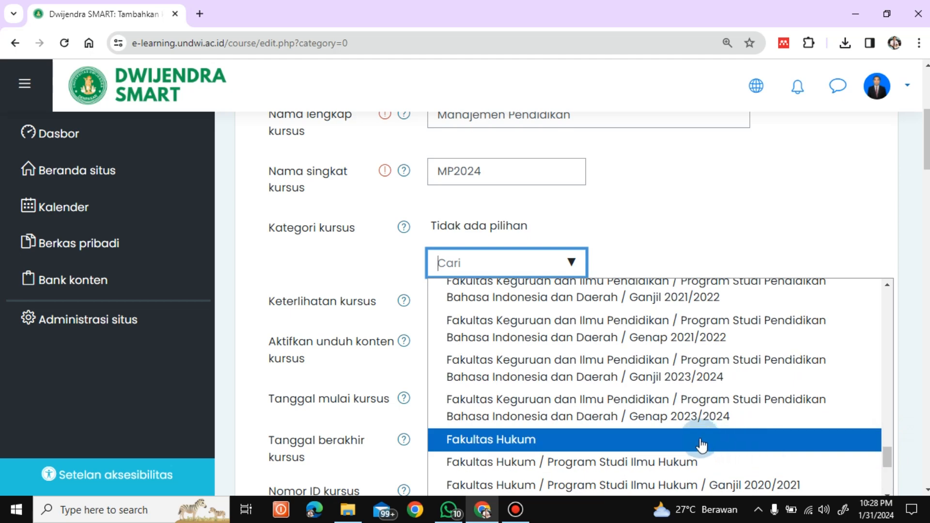
left_click(684, 425)
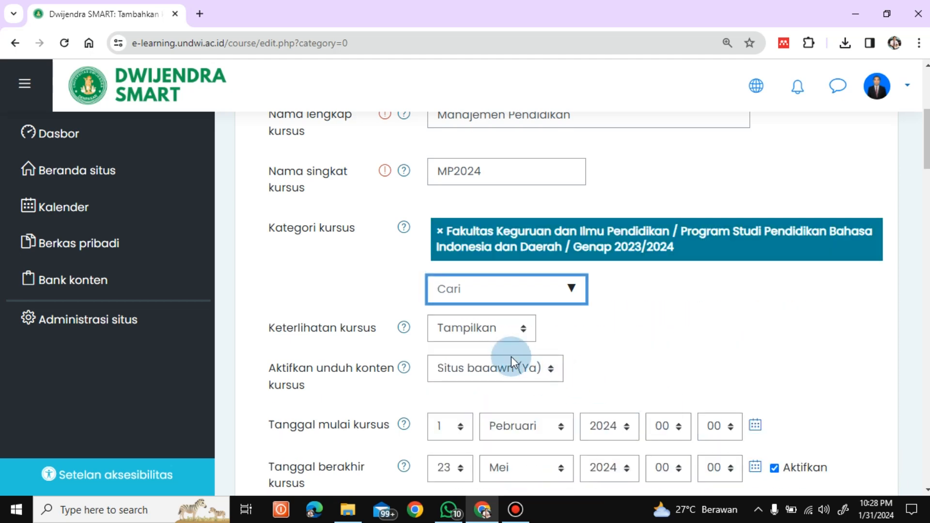
Set the course start date to 31 Januari 2024 and disable the course end date.
scroll(851, 308, "down", 4)
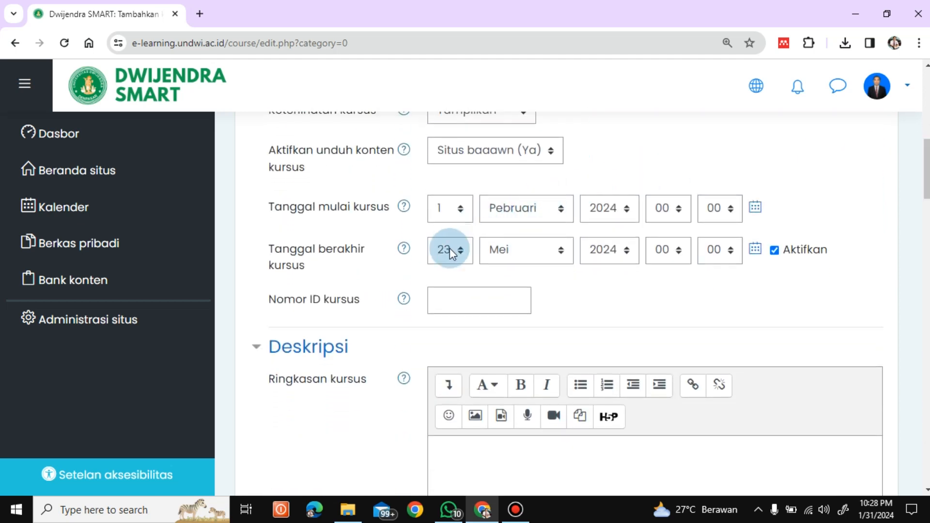
left_click(460, 209)
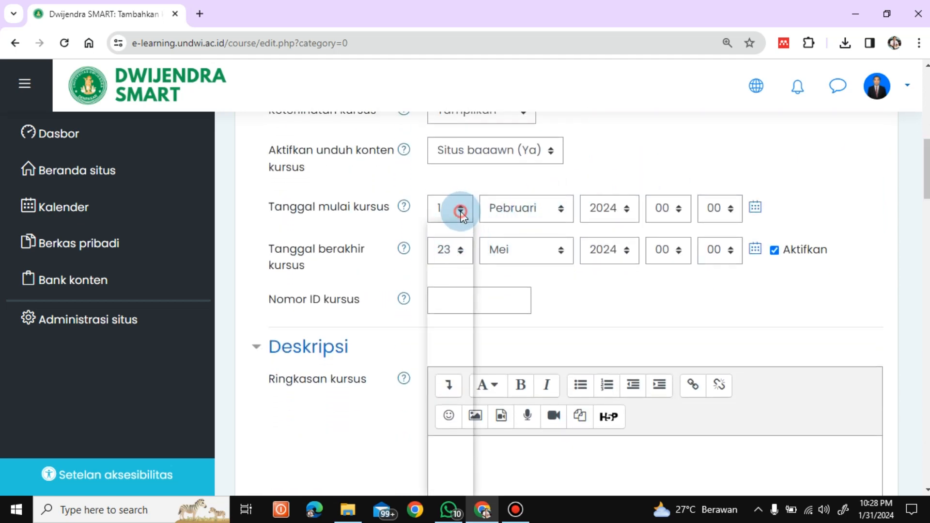
left_click(561, 209)
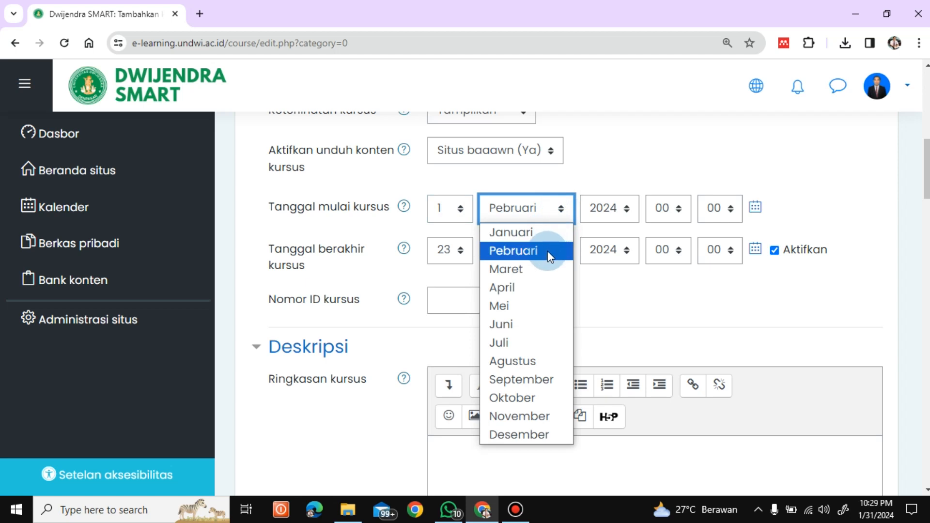
left_click(532, 233)
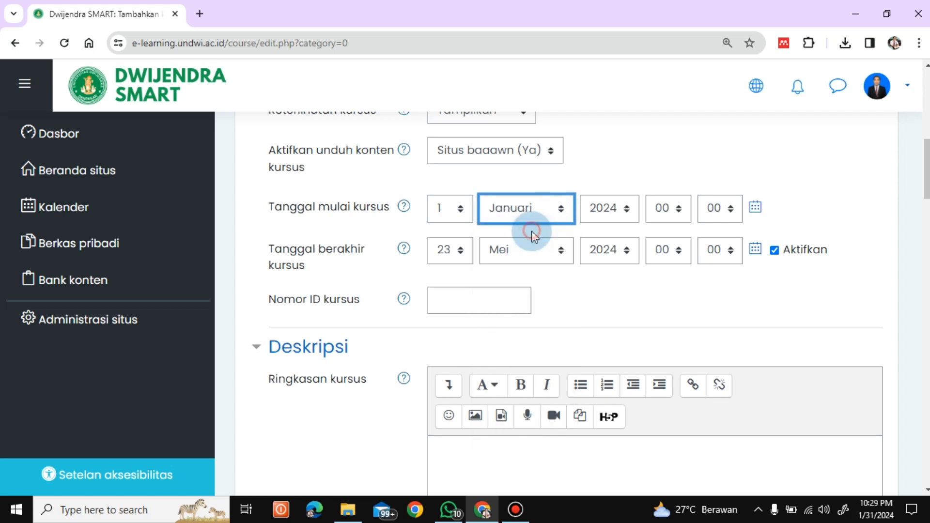
left_click(463, 209)
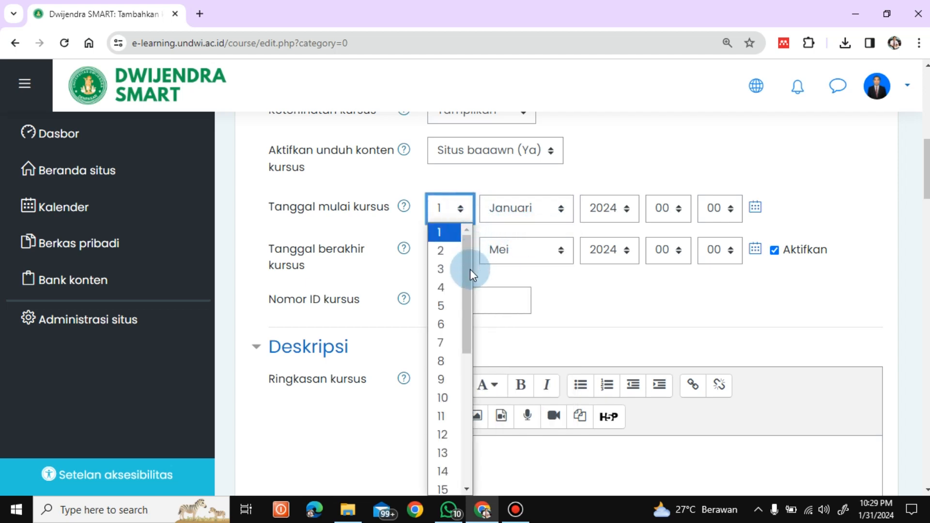
left_click_drag(470, 269, 472, 428)
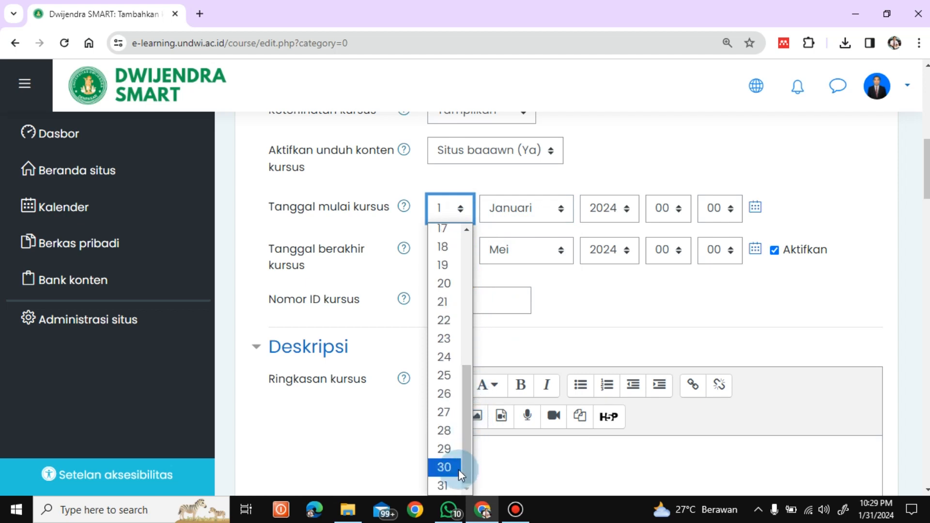
left_click(444, 485)
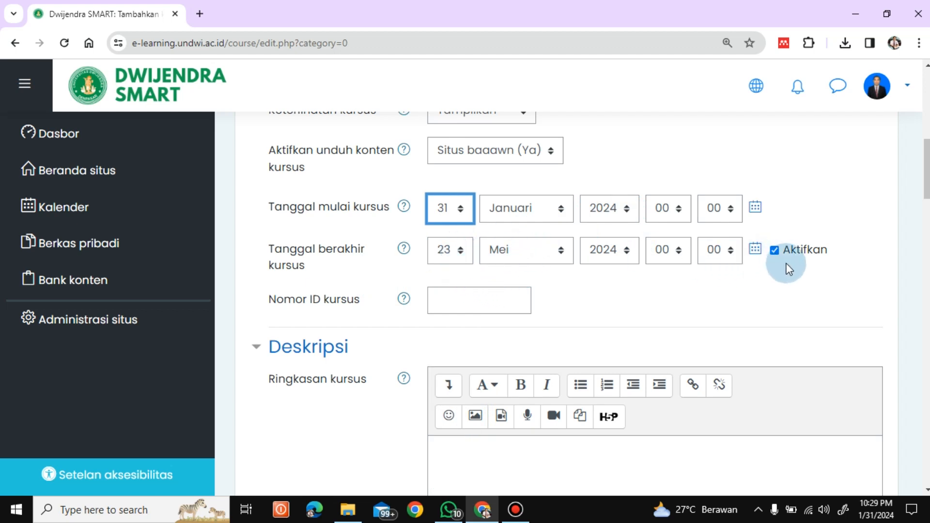
left_click(773, 250)
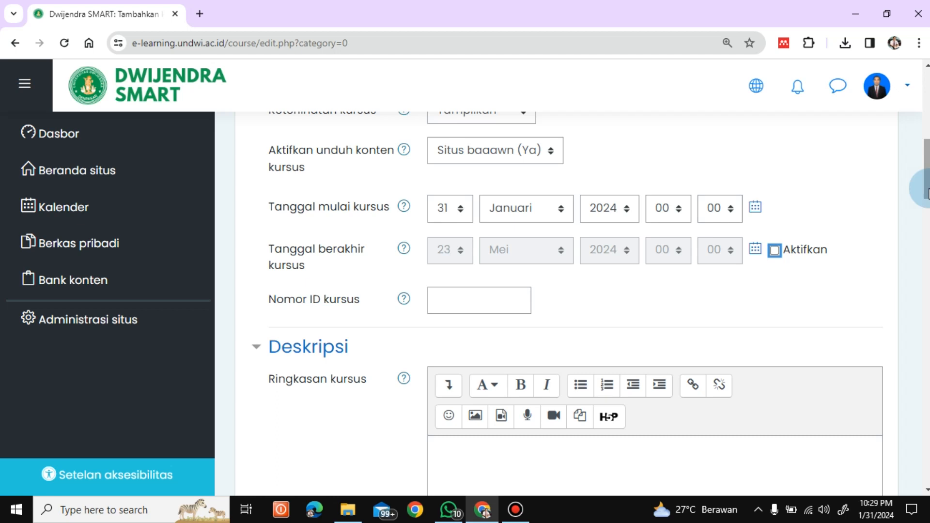
Enter "Mata kuliah ini akan membahas tentang .......dst" as the course summary.
scroll(927, 186, "down", 4)
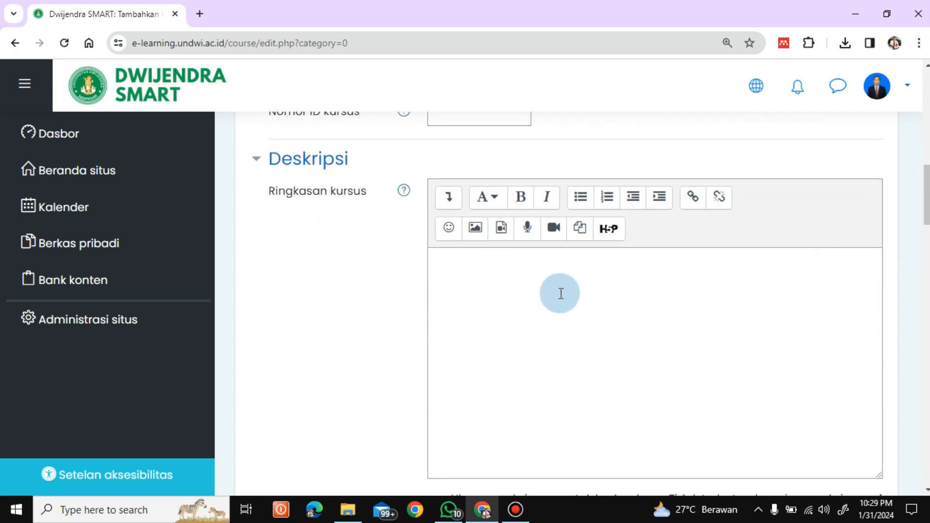
left_click(479, 271)
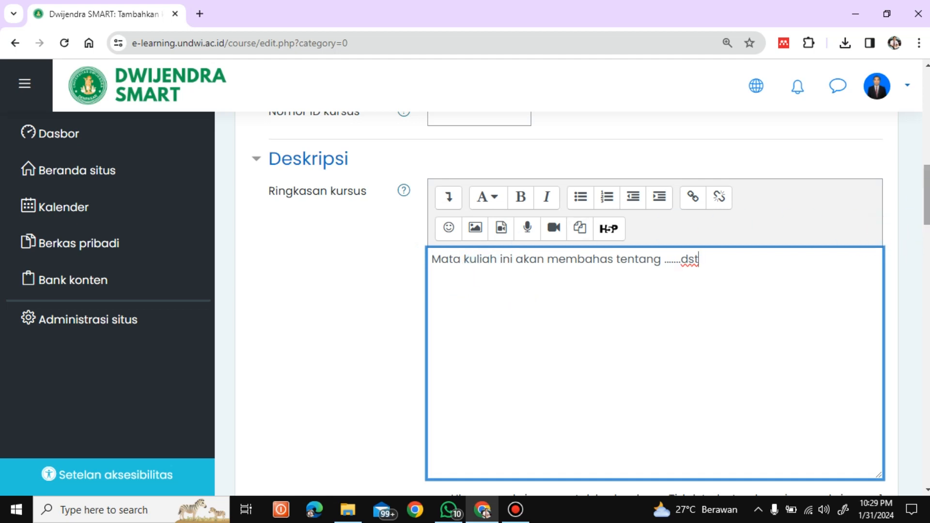
Search Google Images in a new browser tab for "manajemen pendidikan" to find a course picture.
scroll(581, 304, "down", 5)
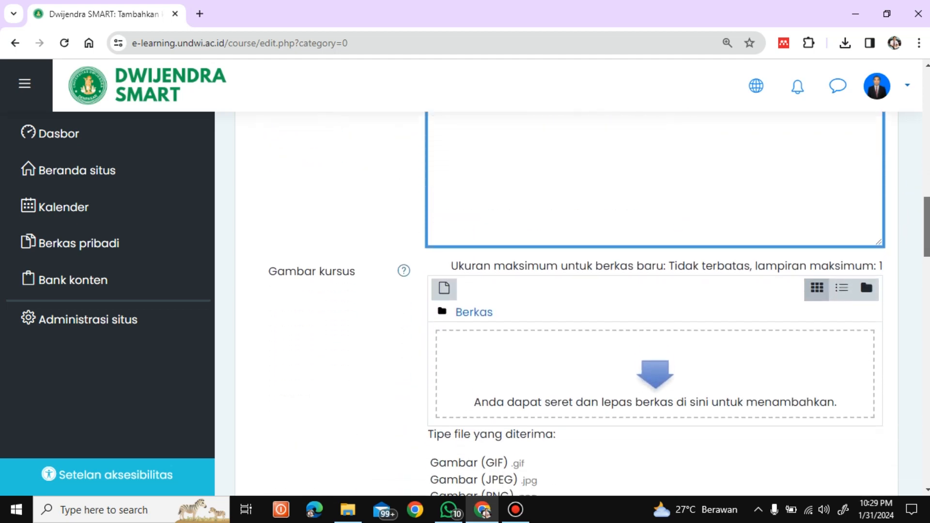
left_click_drag(928, 232, 929, 248)
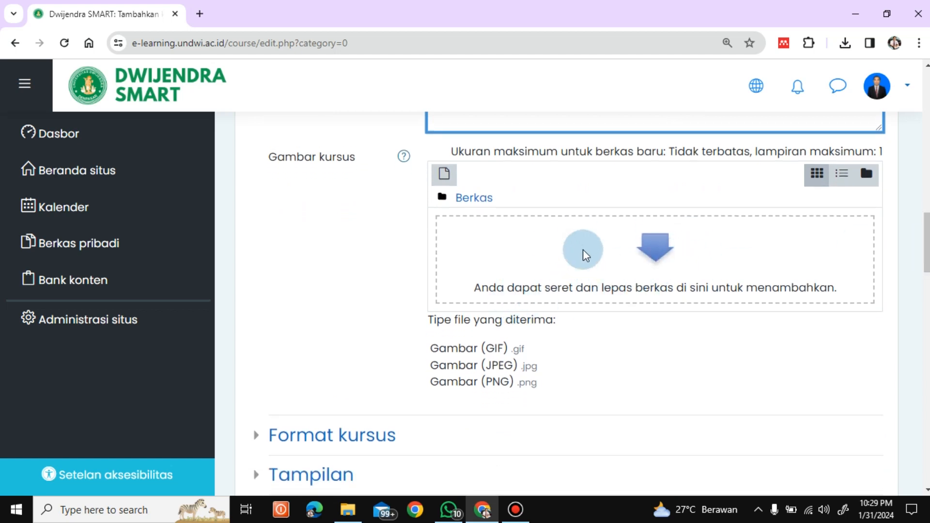
left_click(200, 15)
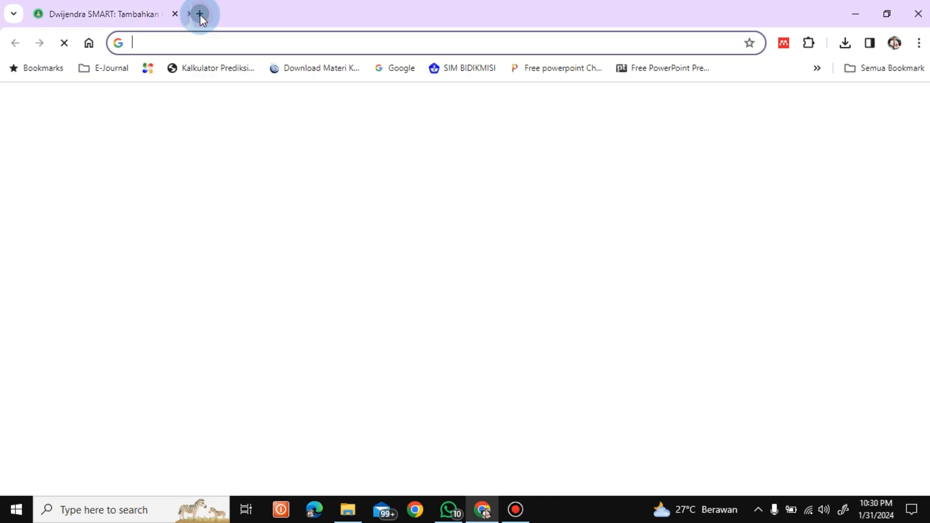
left_click(351, 301)
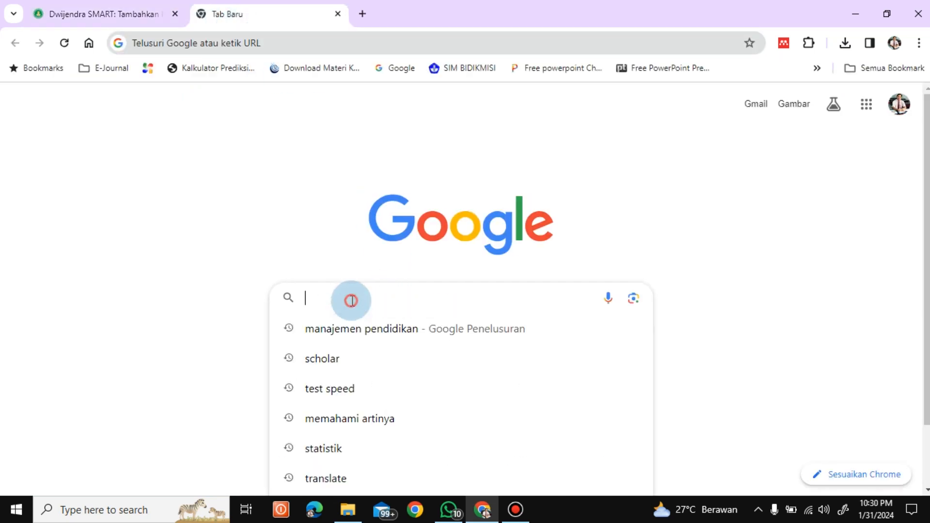
type("mana")
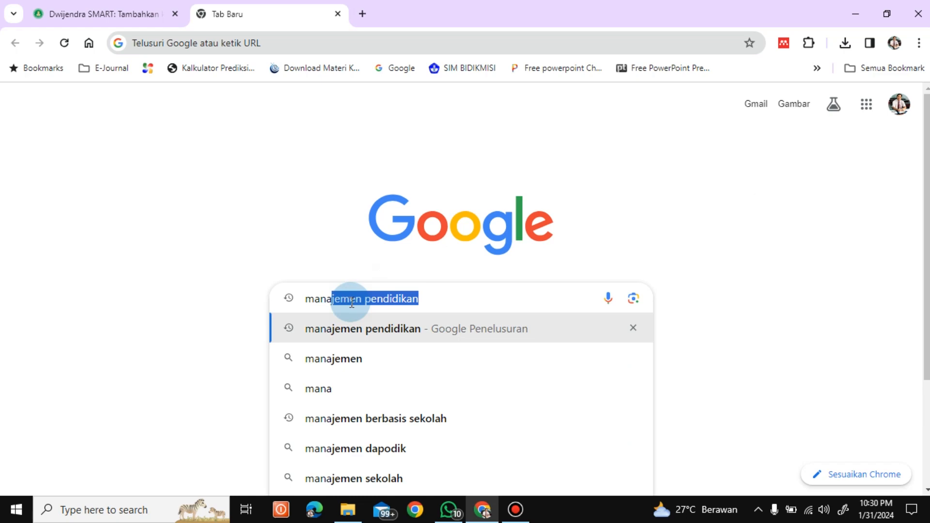
key("Return")
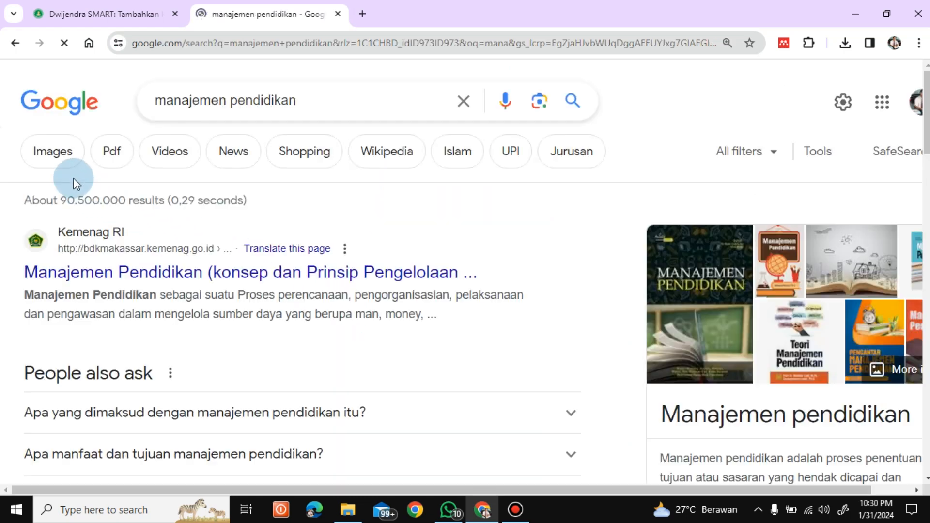
left_click(54, 156)
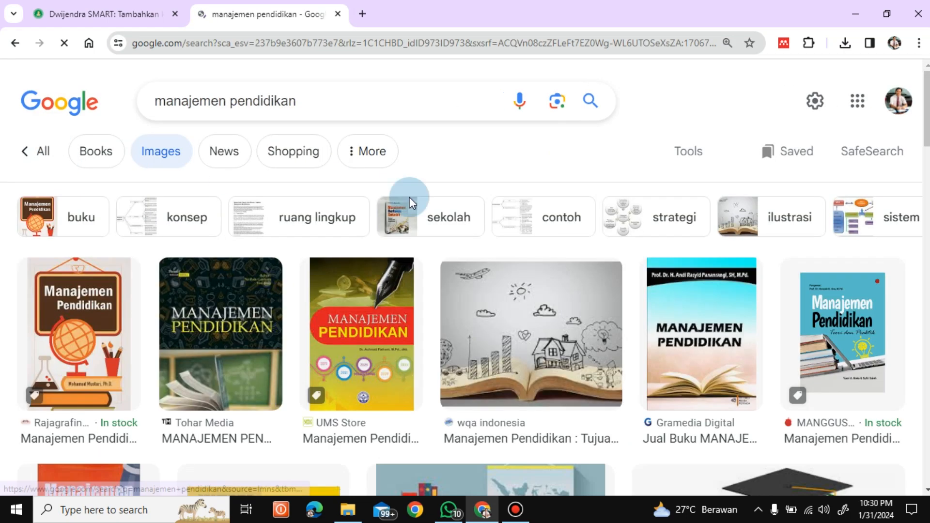
scroll(919, 201, "down", 5)
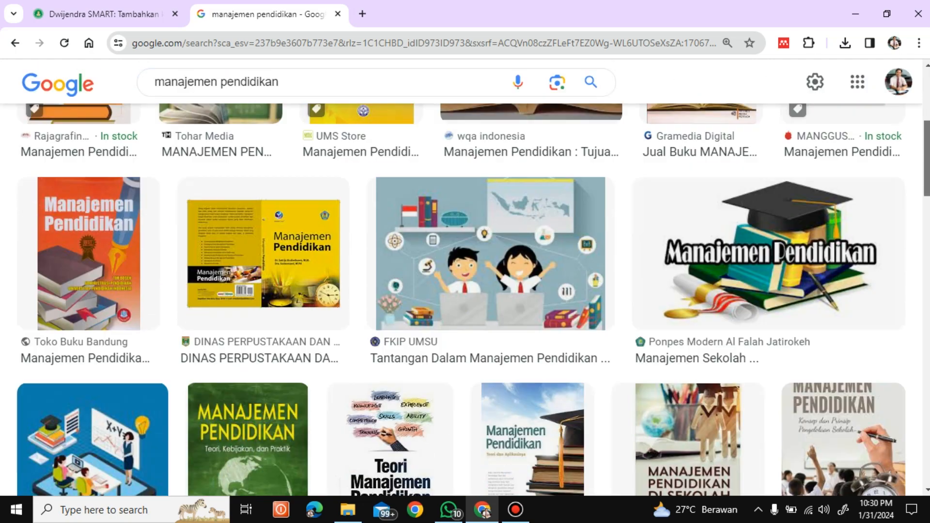
mouse_move(927, 160)
left_mouse_down()
mouse_move(927, 178)
mouse_move(927, 159)
left_mouse_up()
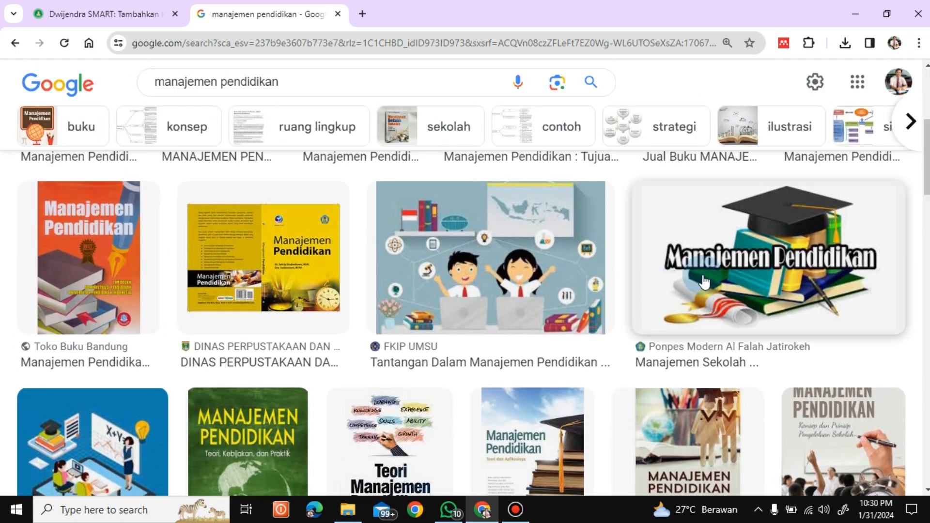
Save the Manajemen Pendidikan picture with the graduation cap and books to the Desktop as Gambar MP, replacing the existing file.
right_click(703, 280)
scroll(707, 262, "down", 2)
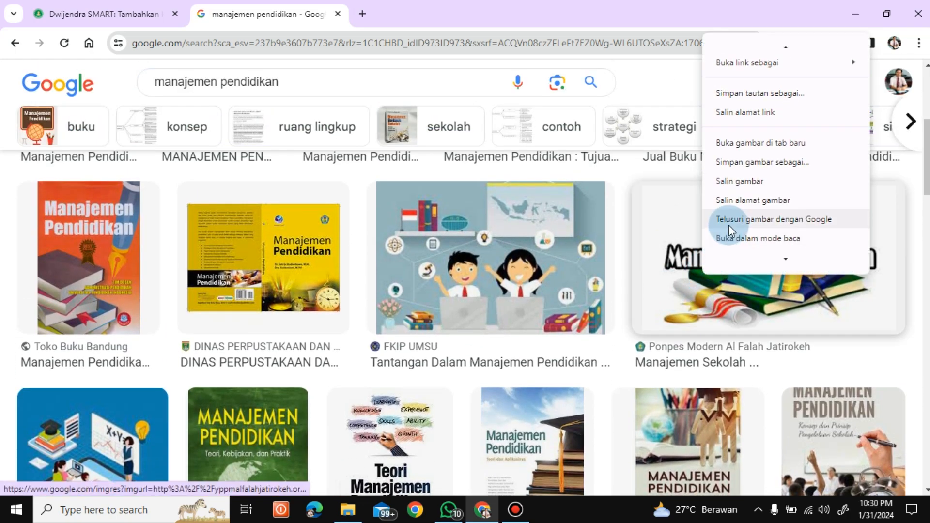
left_click(740, 162)
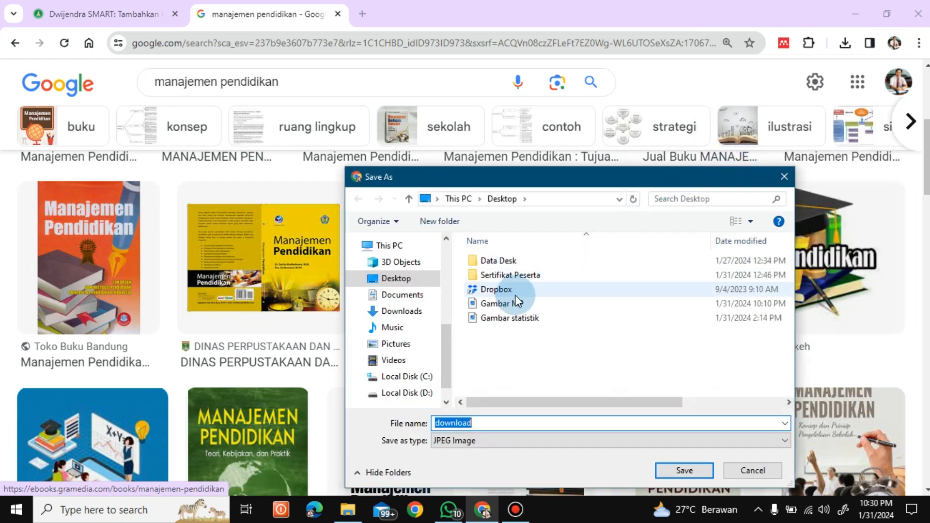
left_click(496, 303)
left_click(607, 422)
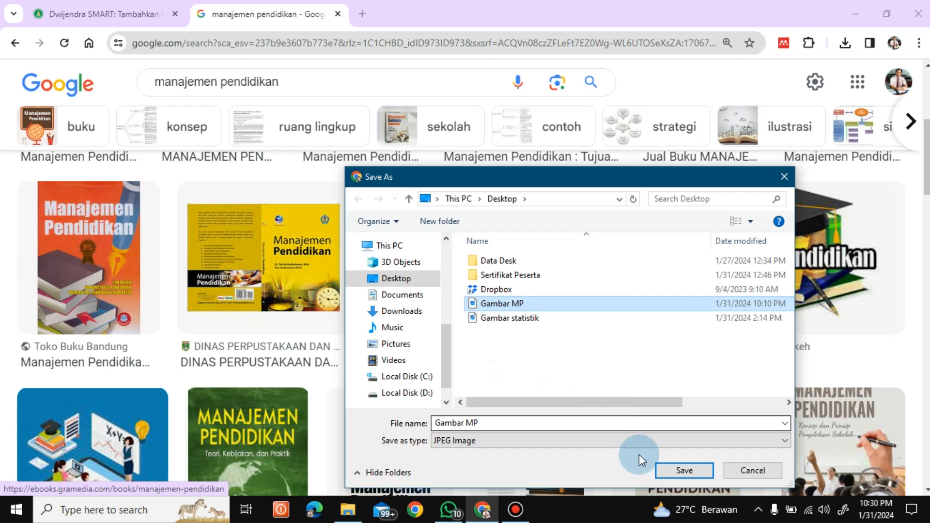
left_click(684, 470)
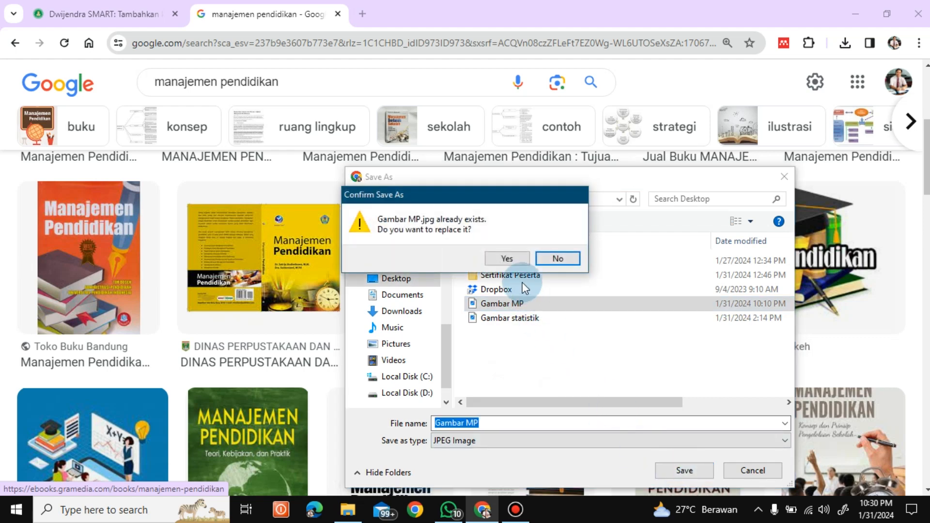
left_click(507, 259)
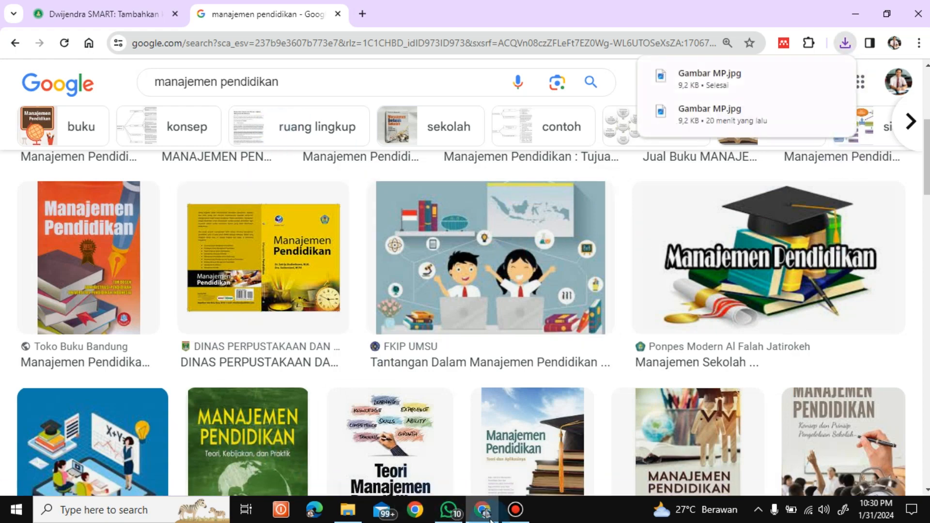
Upload Gambar MP.jpg from the Desktop as the course image in the Dwijendra SMART course form.
left_click(59, 11)
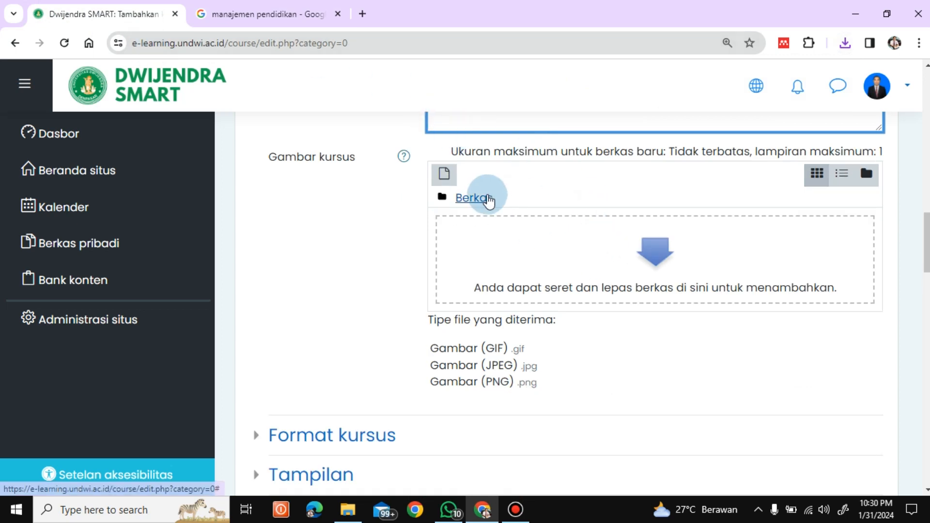
left_click(444, 175)
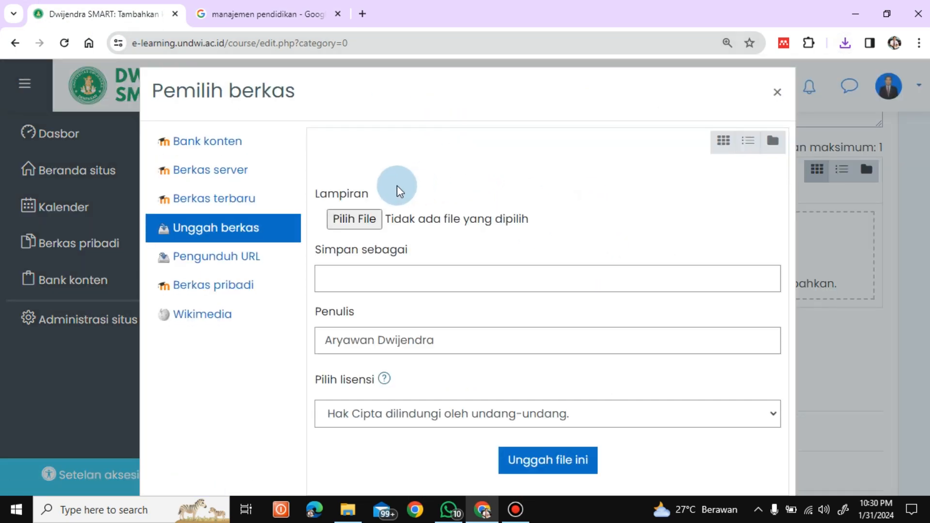
left_click(357, 219)
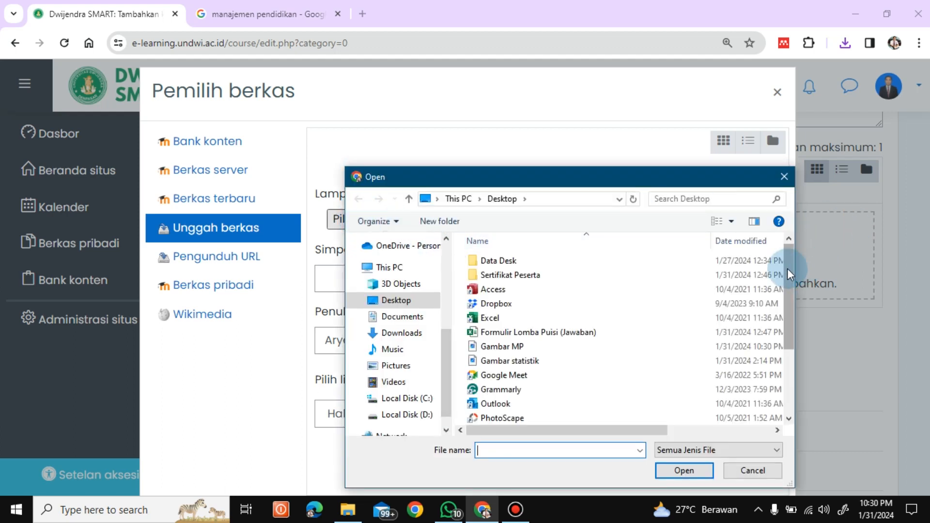
scroll(788, 271, "down", 1)
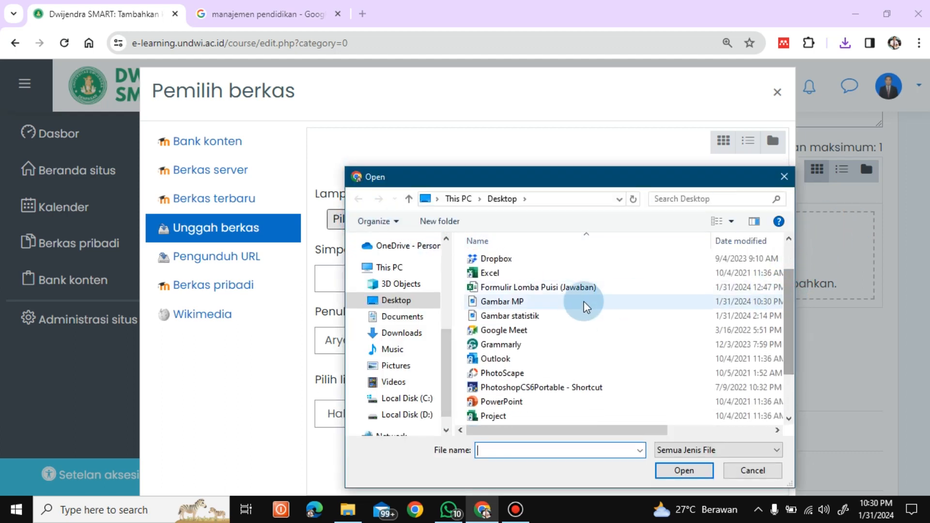
left_click(521, 305)
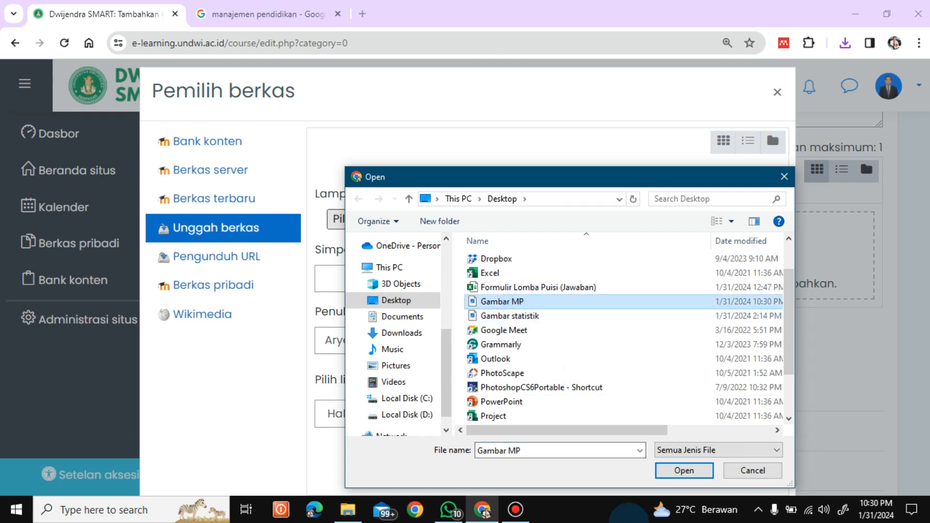
left_click(667, 478)
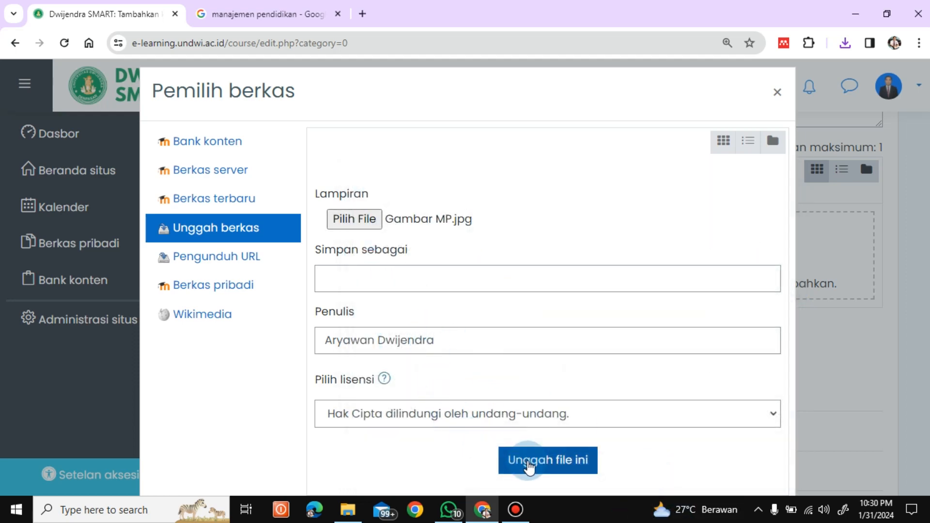
left_click(527, 465)
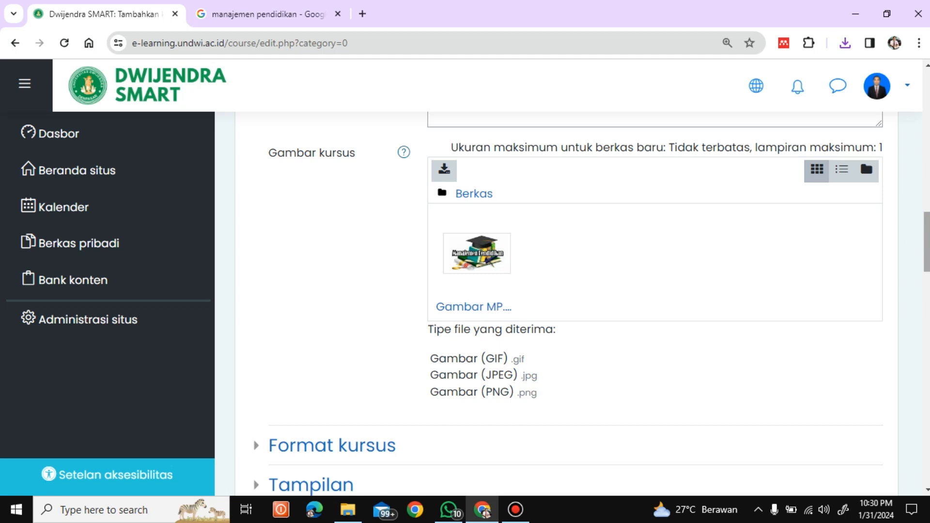
Choose format Topik as the course format.
scroll(394, 247, "down", 5)
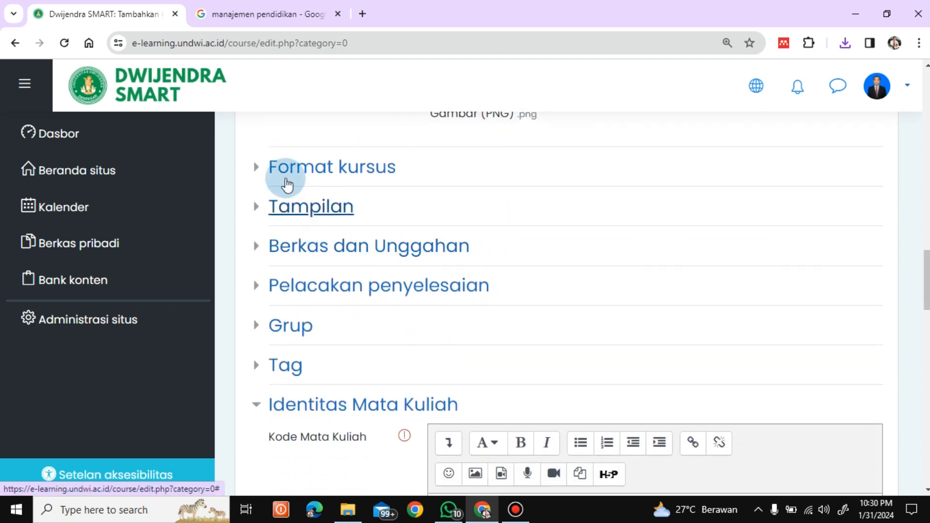
left_click(254, 173)
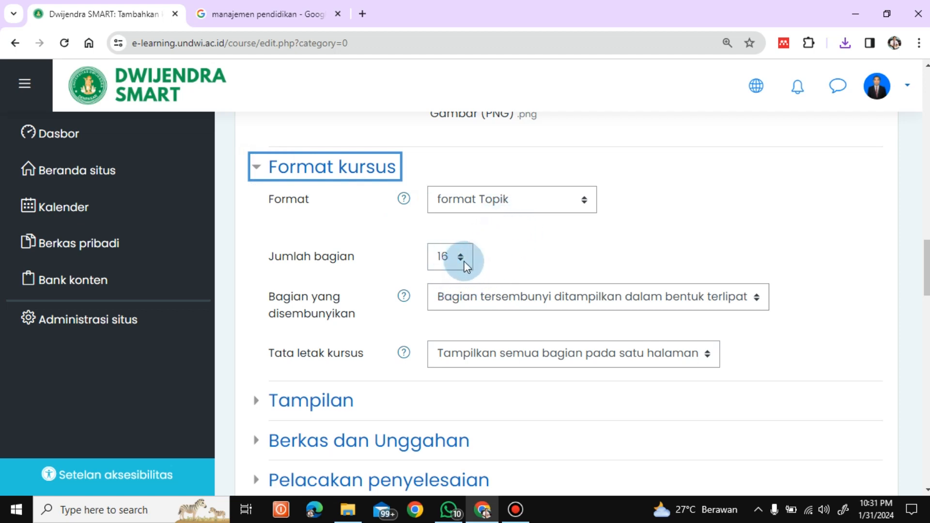
left_click(584, 202)
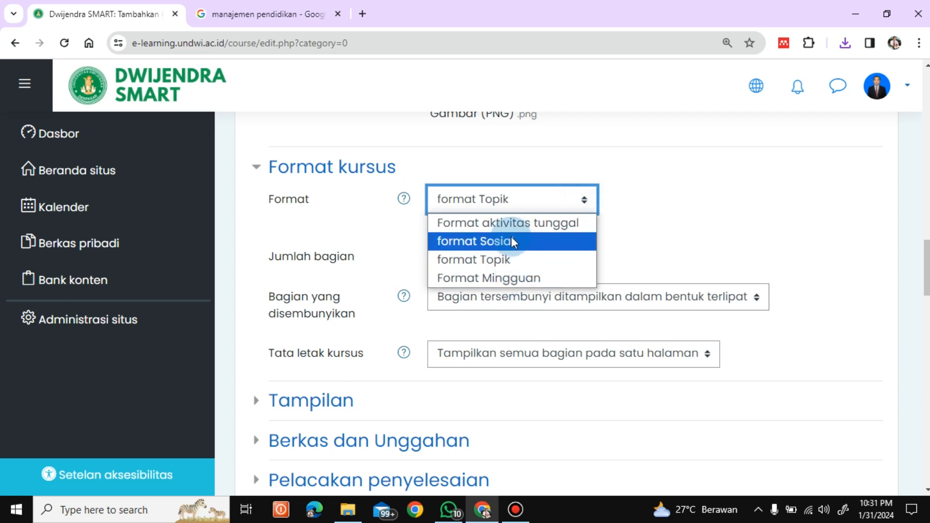
left_click(504, 260)
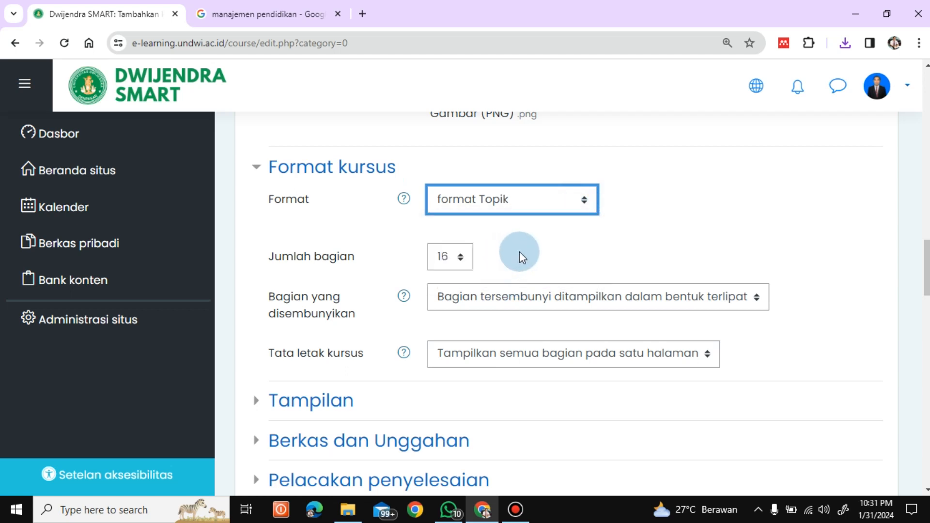
Fill in the Identitas Mata Kuliah section with course code IND4567, semester 4 and 2 SKS.
left_click_drag(928, 265, 929, 321)
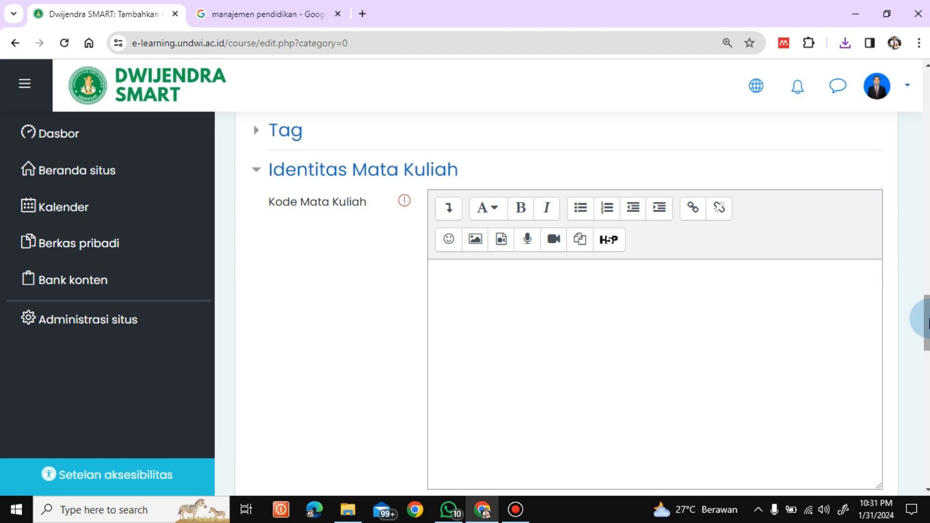
left_click(465, 306)
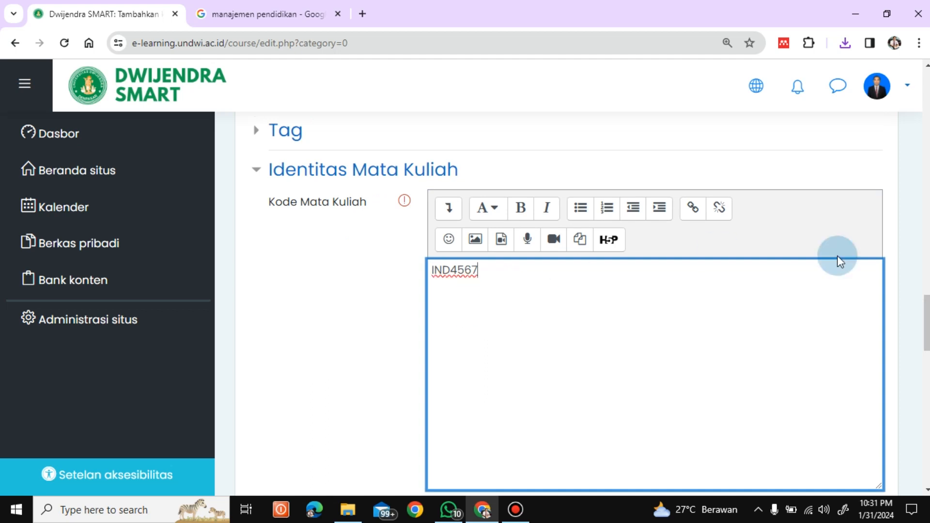
left_click_drag(924, 310, 922, 338)
left_click(462, 248)
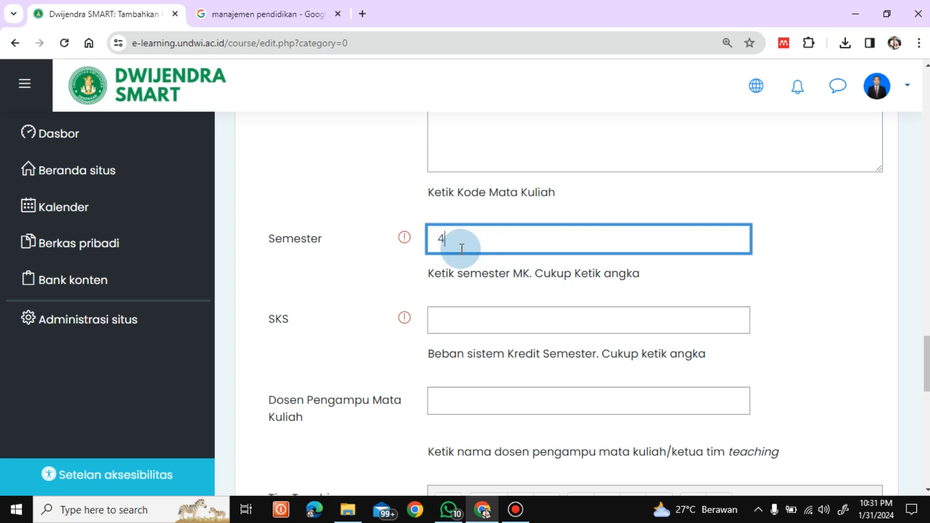
left_click(475, 331)
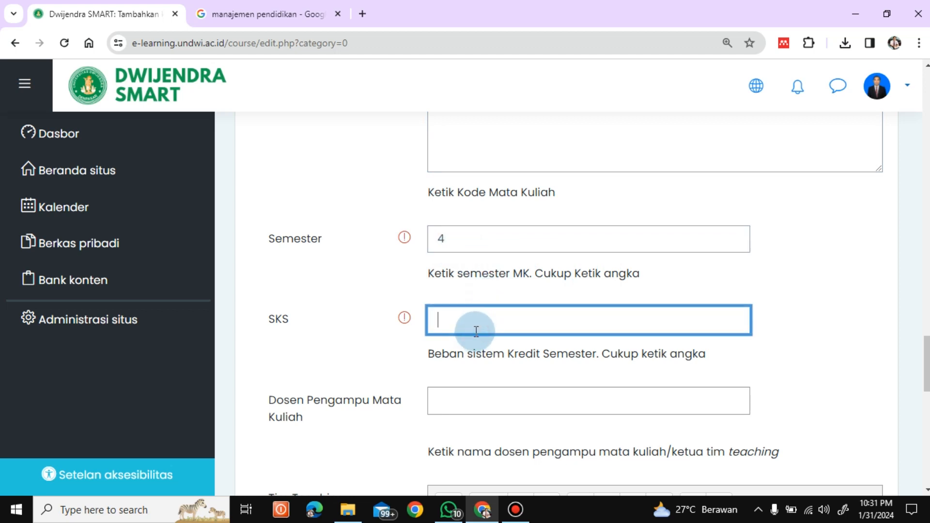
type("2")
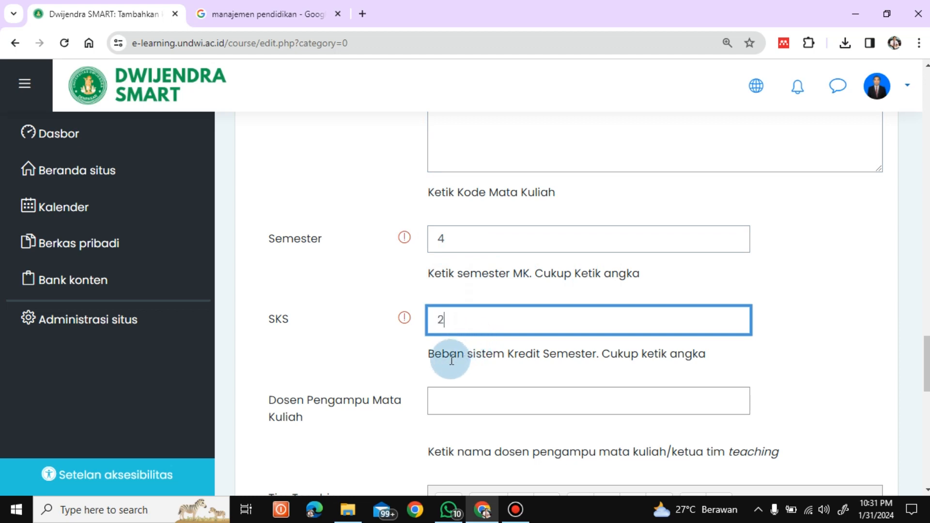
Enter the lecturer's full name as Dosen Pengampu Mata Kuliah, then save and display the course.
left_click(443, 407)
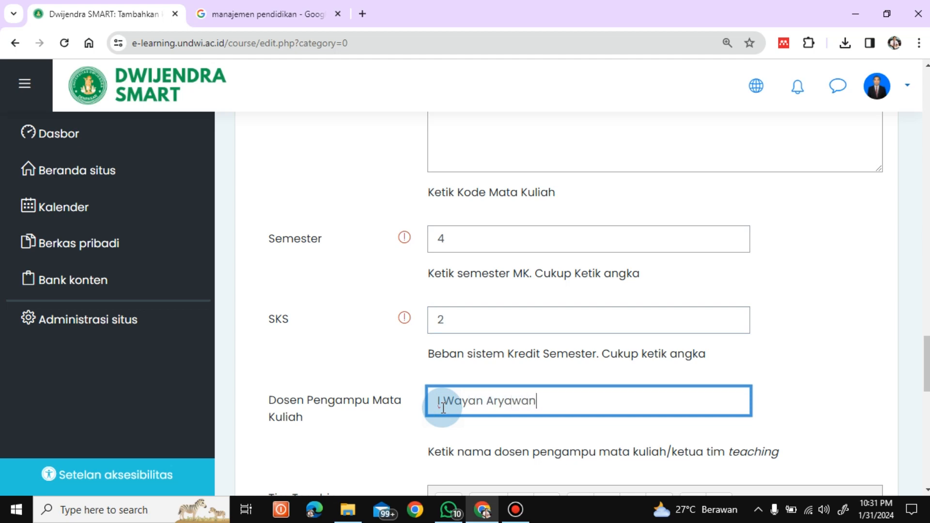
scroll(571, 315, "down", 5)
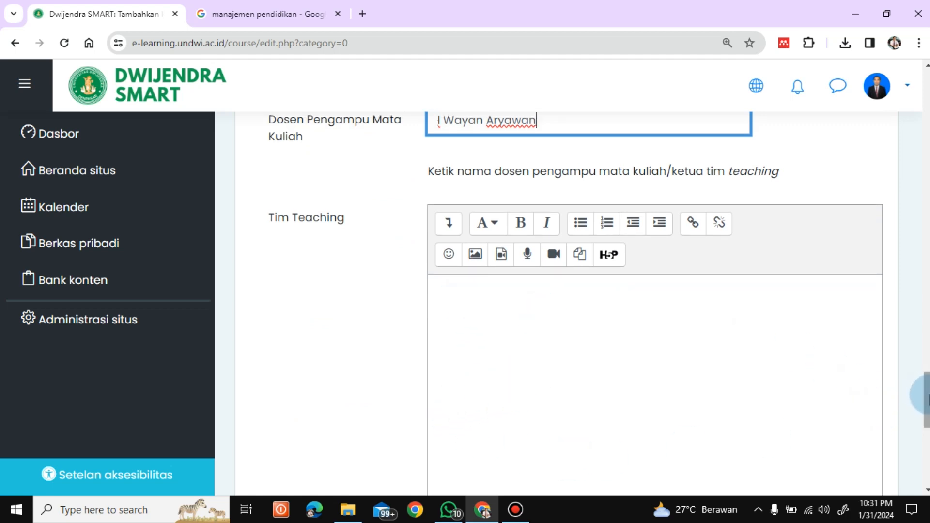
left_click_drag(926, 398, 925, 425)
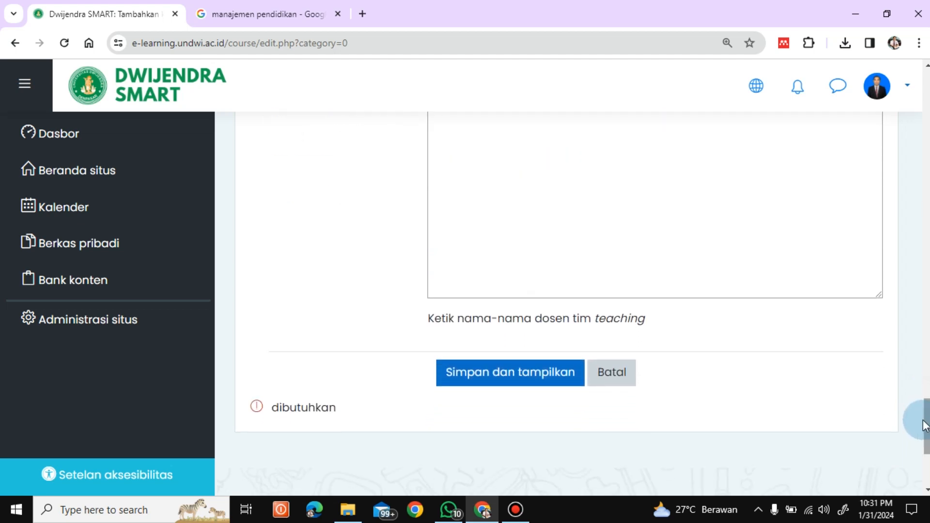
left_click(498, 375)
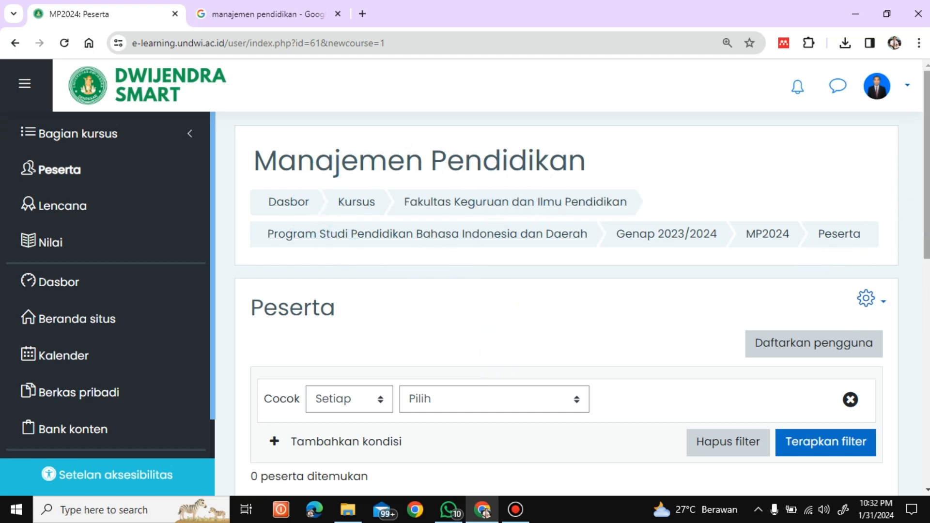
Continue from the participants page to the Manajemen Pendidikan course content and look over its topic sections.
left_click_drag(927, 201, 927, 243)
scroll(577, 398, "down", 5)
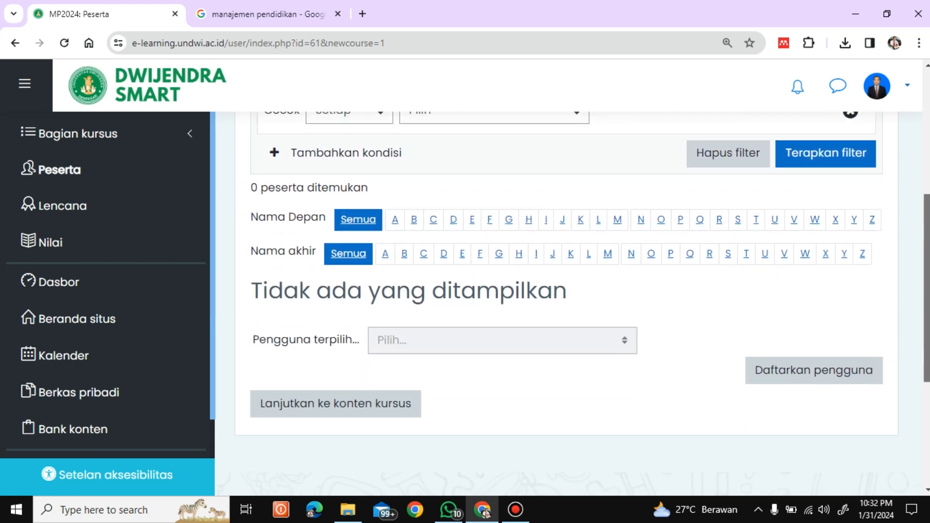
left_click(321, 371)
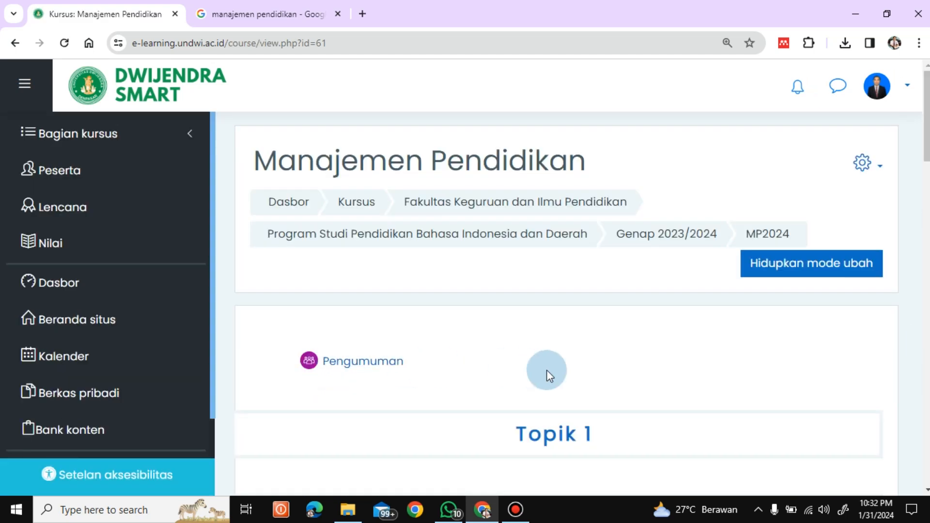
scroll(581, 282, "down", 5)
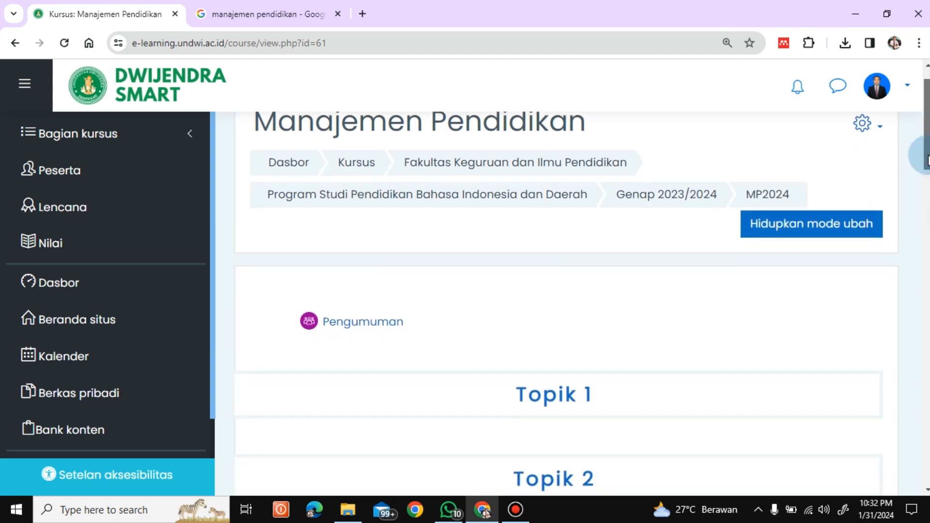
scroll(557, 300, "down", 20)
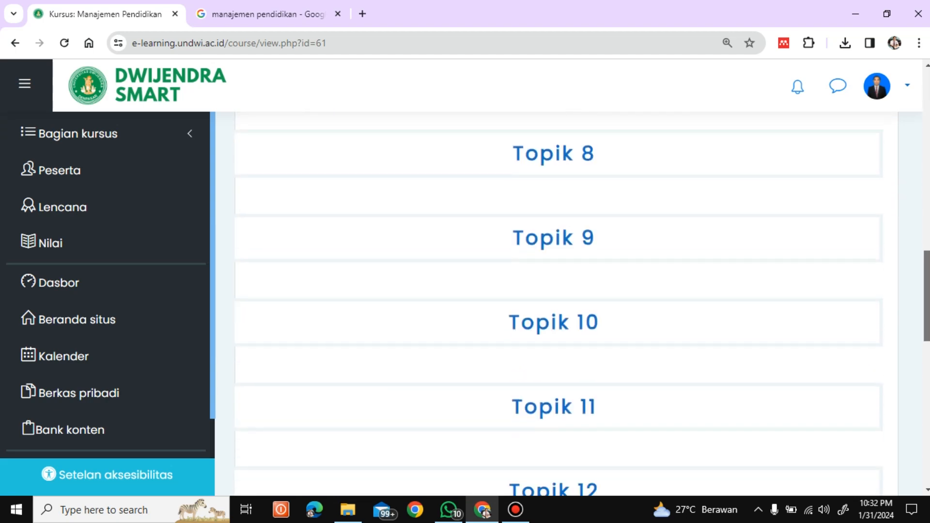
left_click_drag(926, 406, 885, 169)
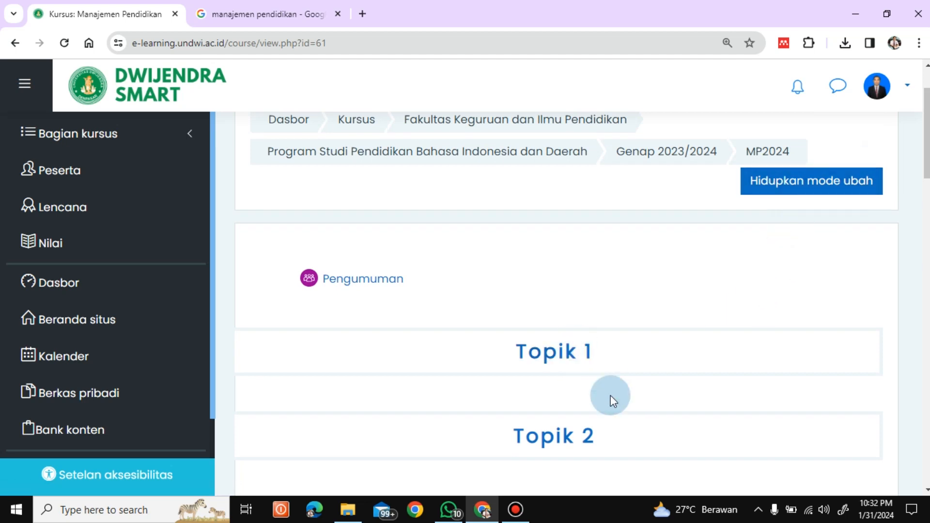
Turn on edit mode for the course and rename the section Topik 1 as Pertemuan 1.
left_click(816, 187)
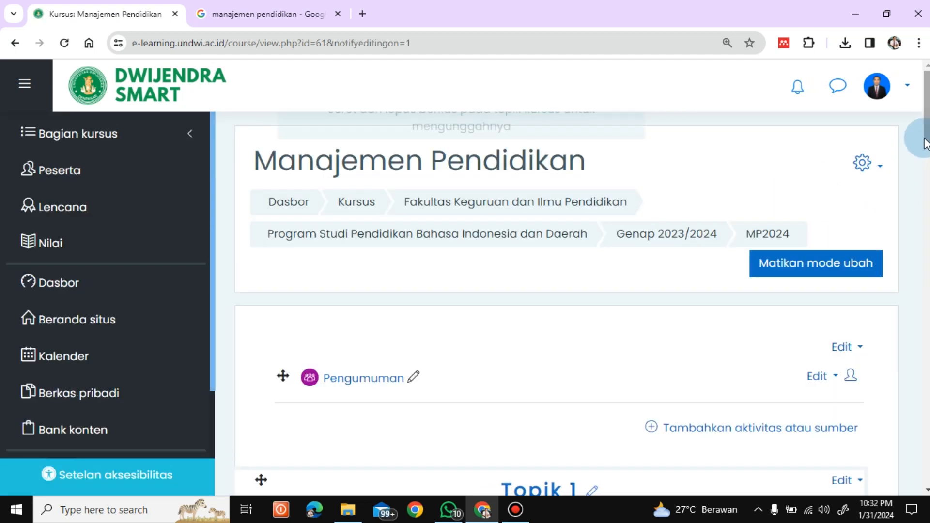
left_click_drag(925, 138, 928, 191)
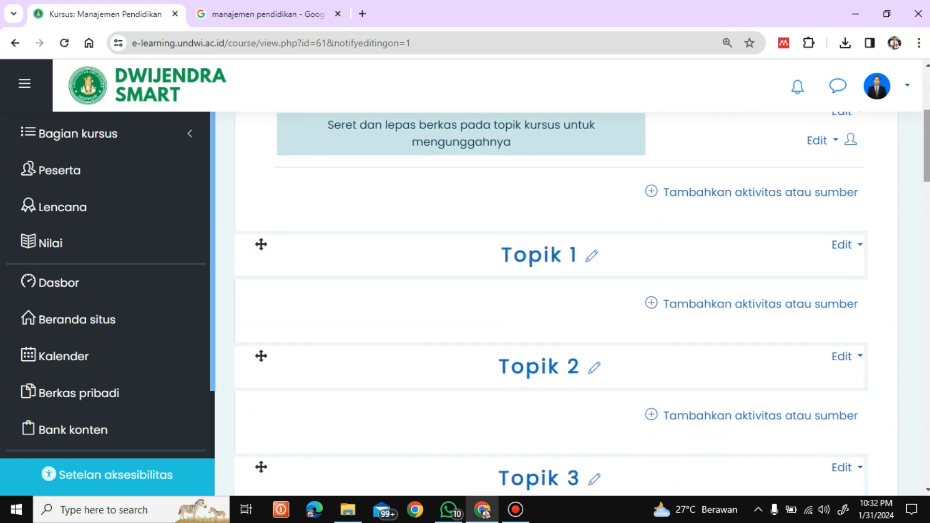
left_click(593, 258)
left_click(462, 268)
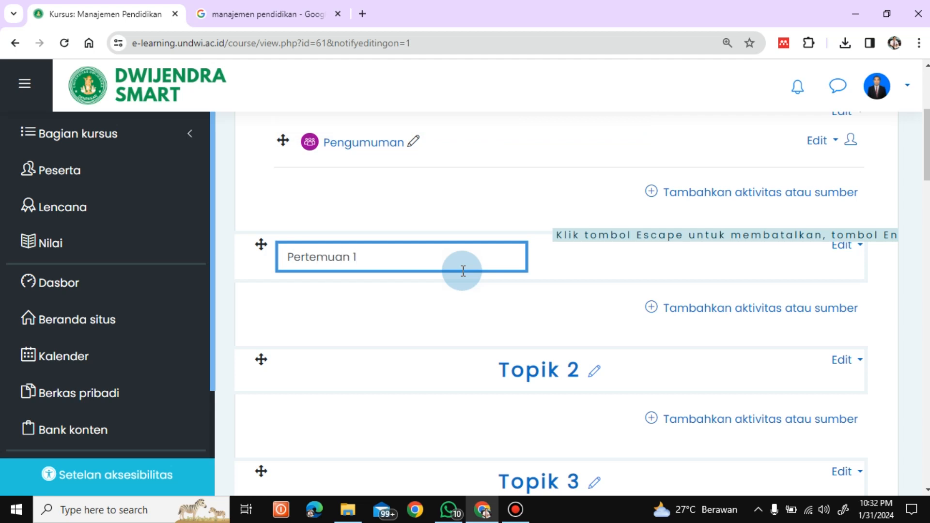
key("Return")
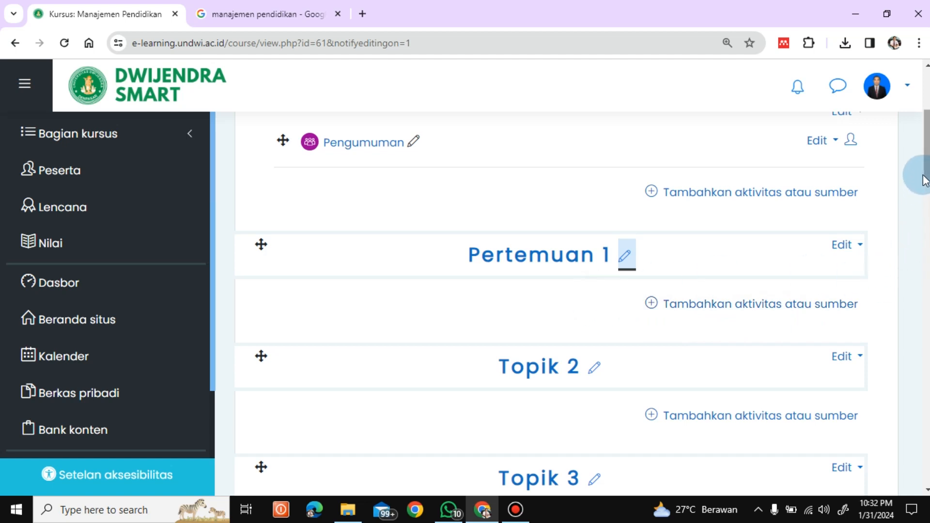
left_click_drag(928, 156, 926, 119)
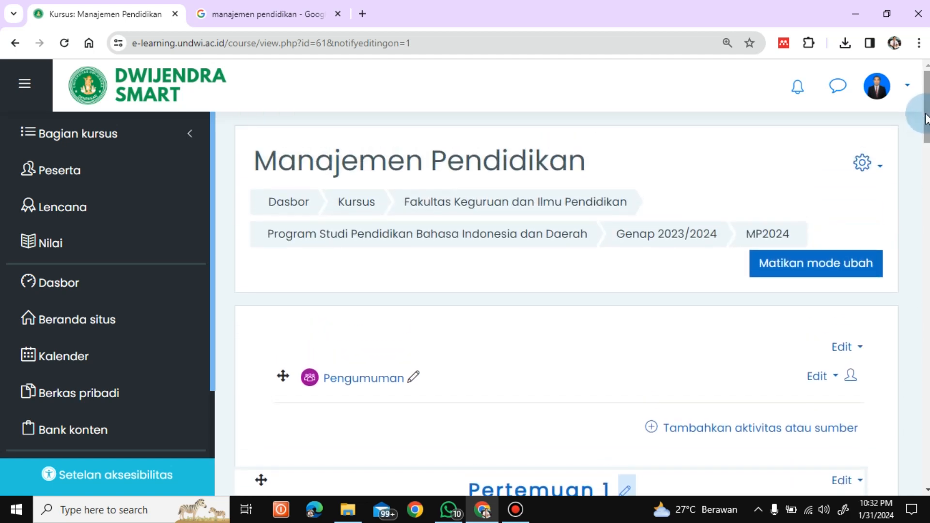